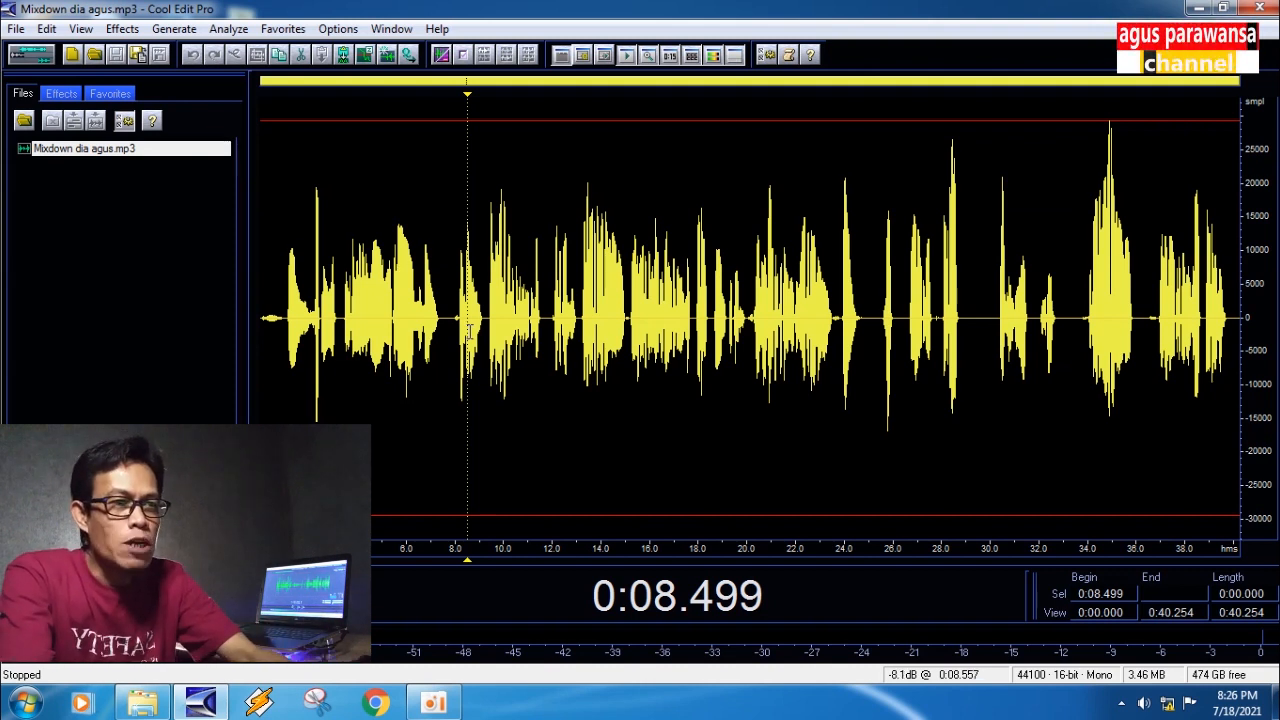
- Open the Graphic Equalizer filter on the whole voice recording and preview the 1965 preset
{"action": "left_click", "coordinate": [451, 291]}
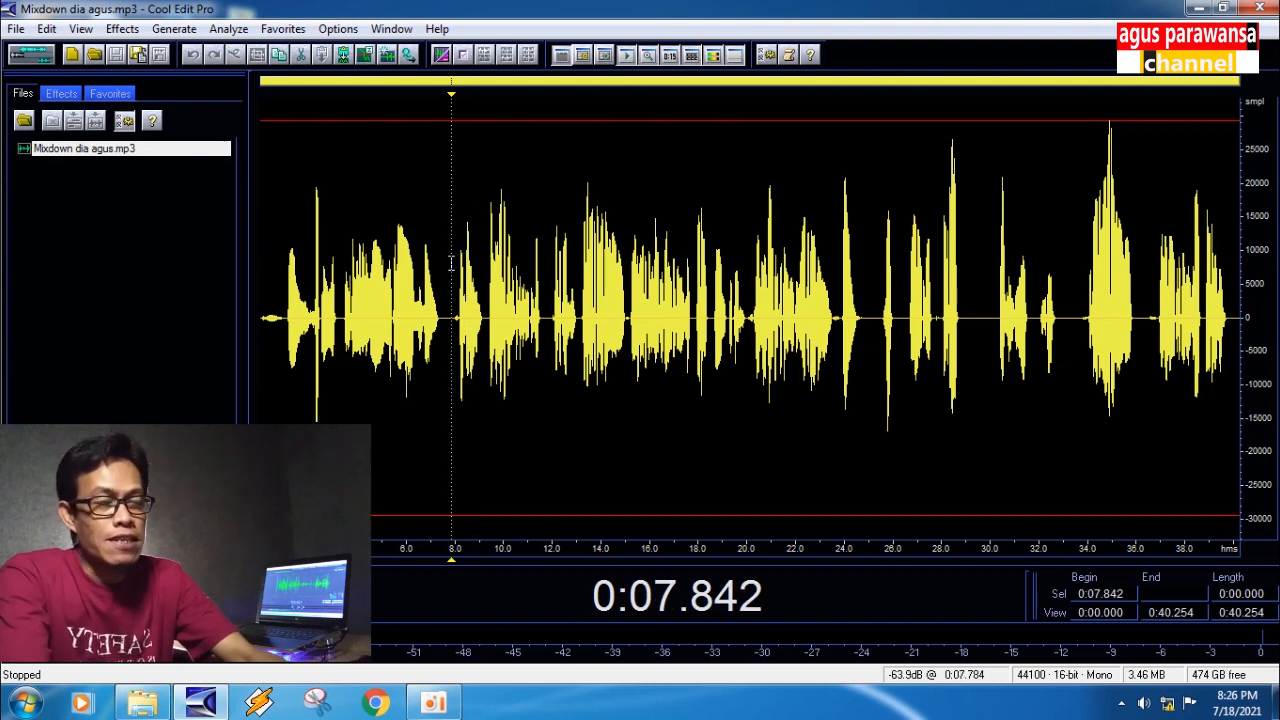
{"action": "left_click", "coordinate": [130, 30]}
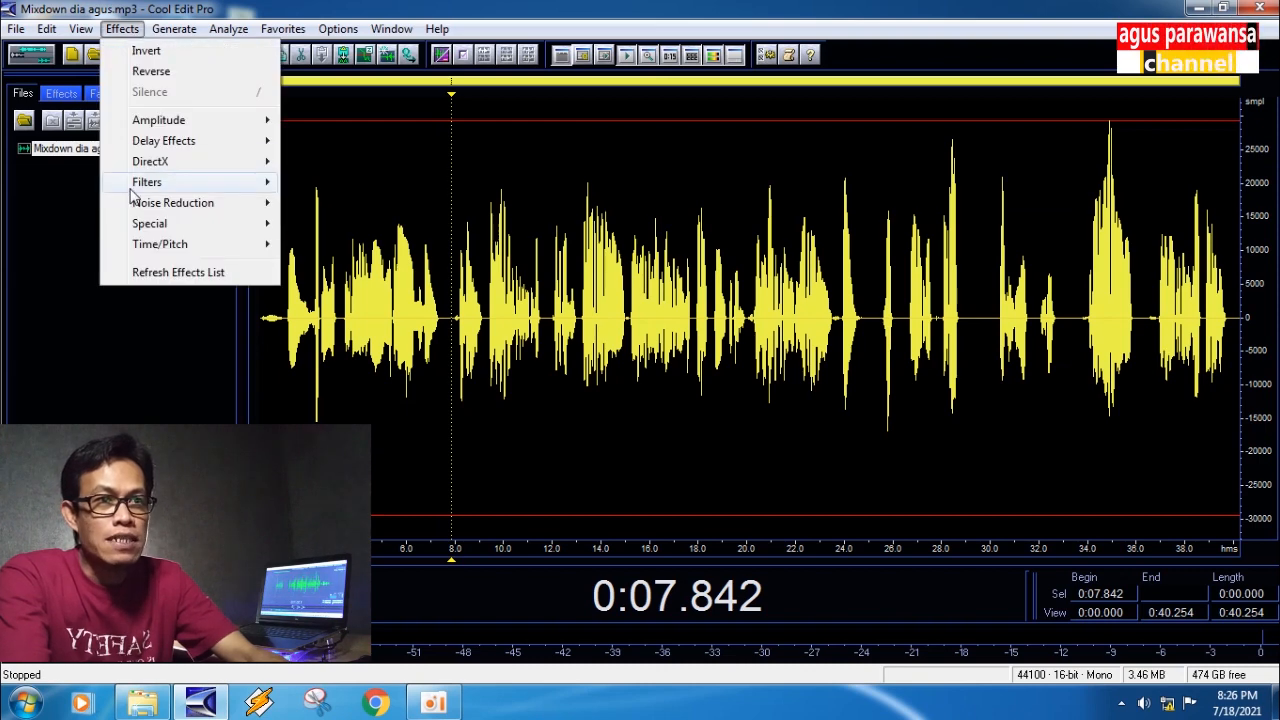
{"action": "mouse_move", "coordinate": [137, 188]}
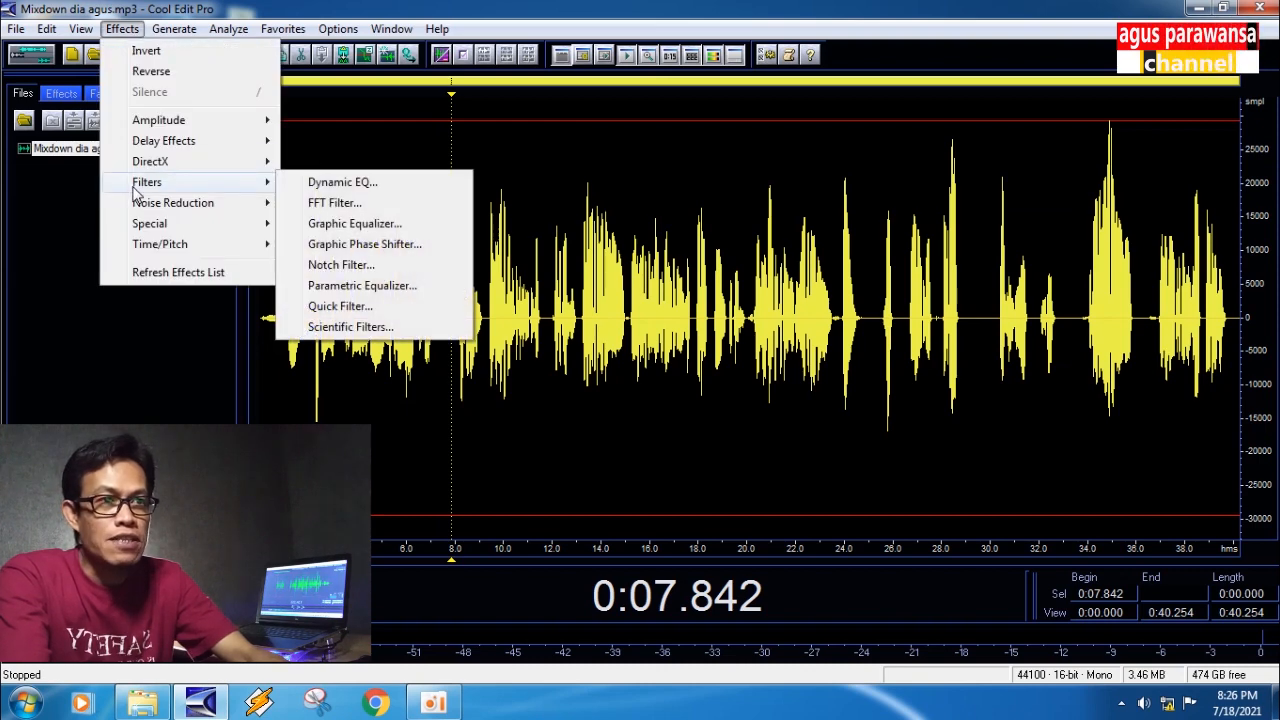
{"action": "left_click", "coordinate": [355, 224]}
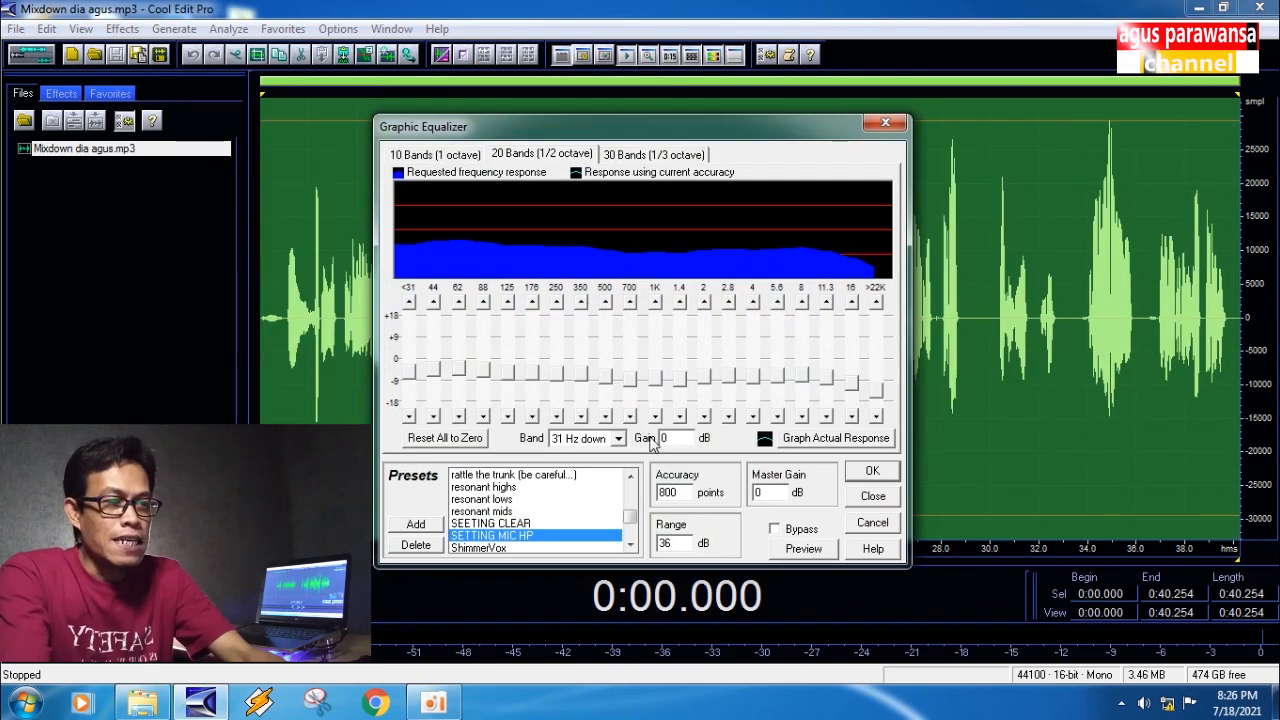
{"action": "left_click_drag", "start_coordinate": [631, 516], "coordinate": [631, 490]}
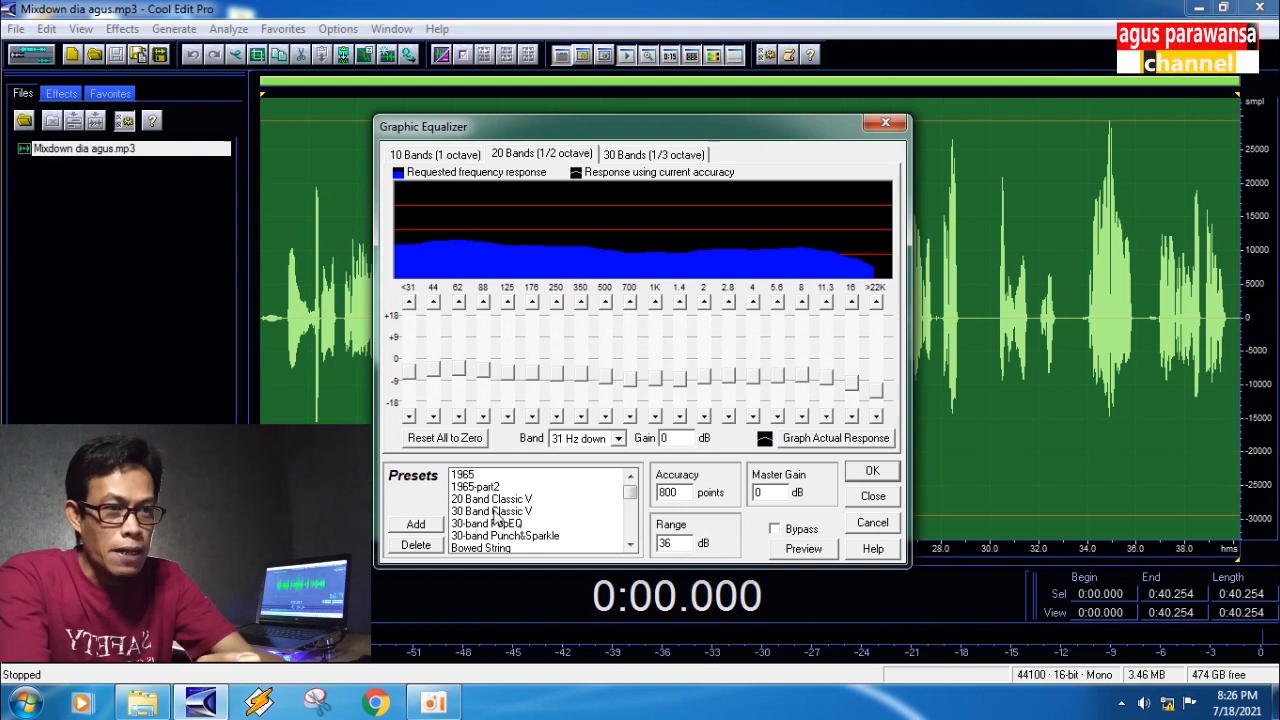
{"action": "left_click", "coordinate": [466, 477]}
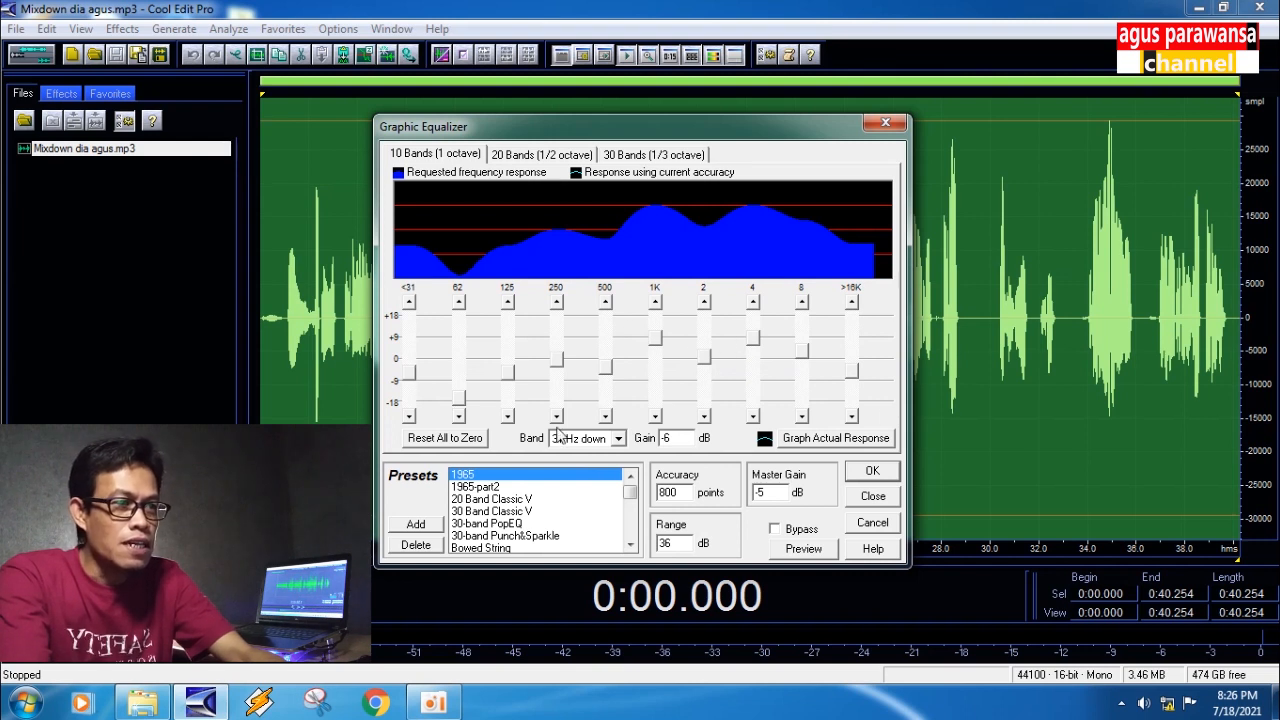
{"action": "left_click", "coordinate": [805, 550]}
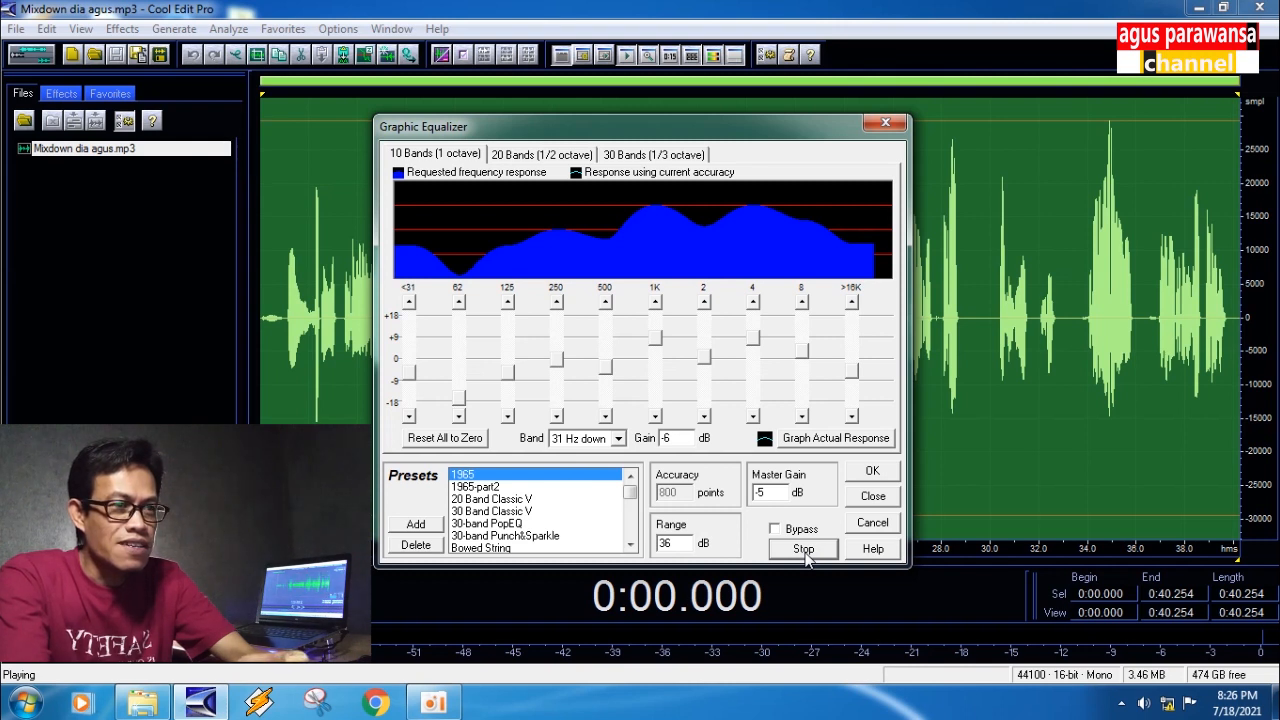
{"action": "left_click", "coordinate": [805, 551]}
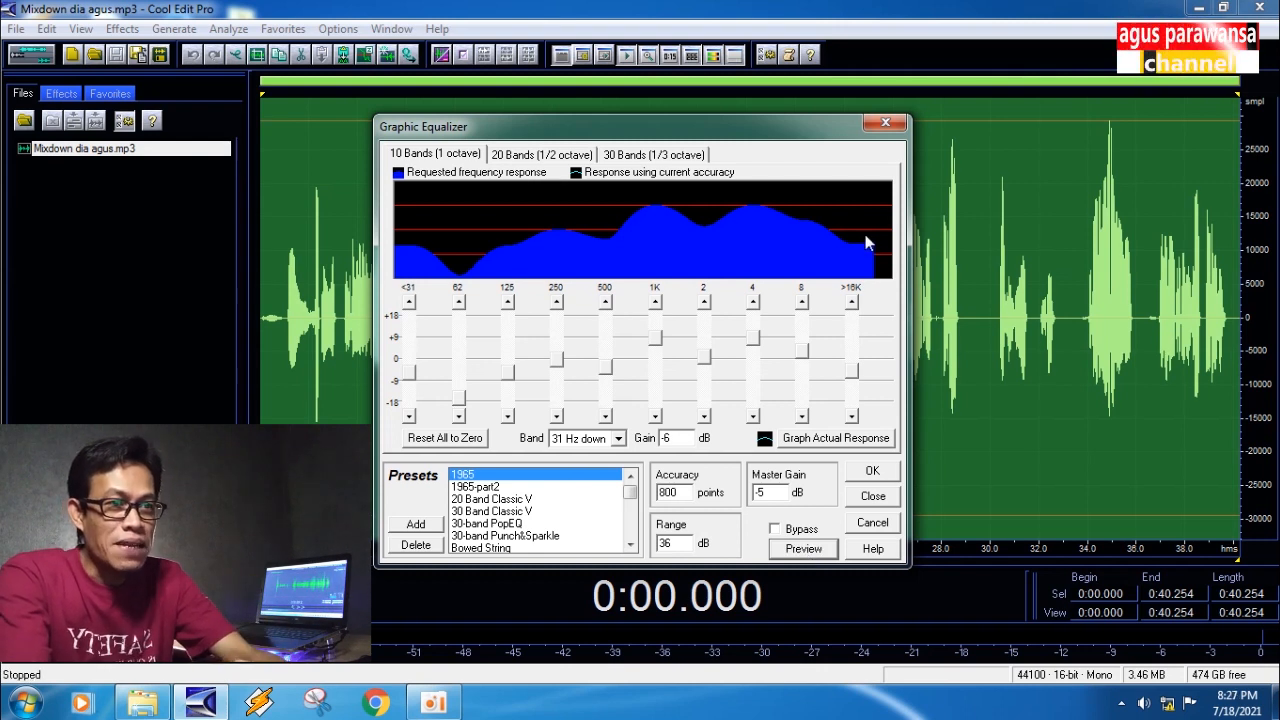
- Preview the 20 Band Classic V preset and adjust its lowest bands to 4.76 dB at 31 Hz and 5.59 dB at 44 Hz
{"action": "left_click", "coordinate": [486, 488]}
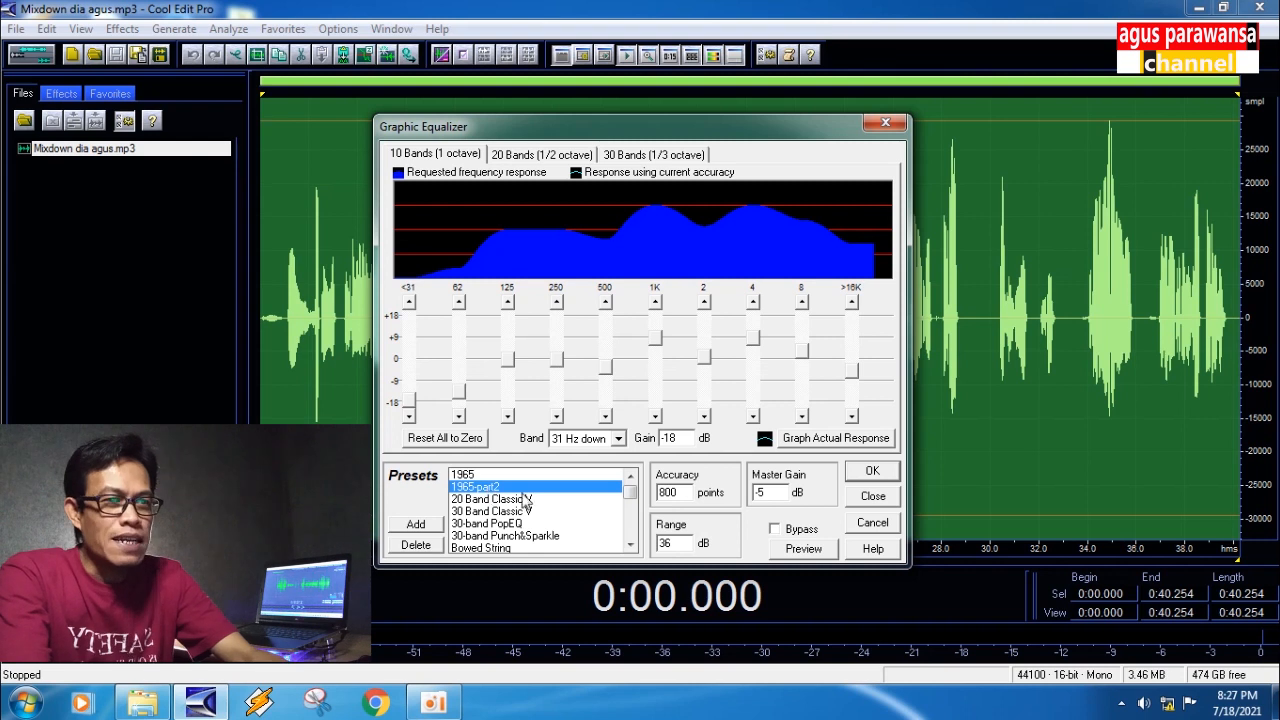
{"action": "left_click", "coordinate": [503, 500]}
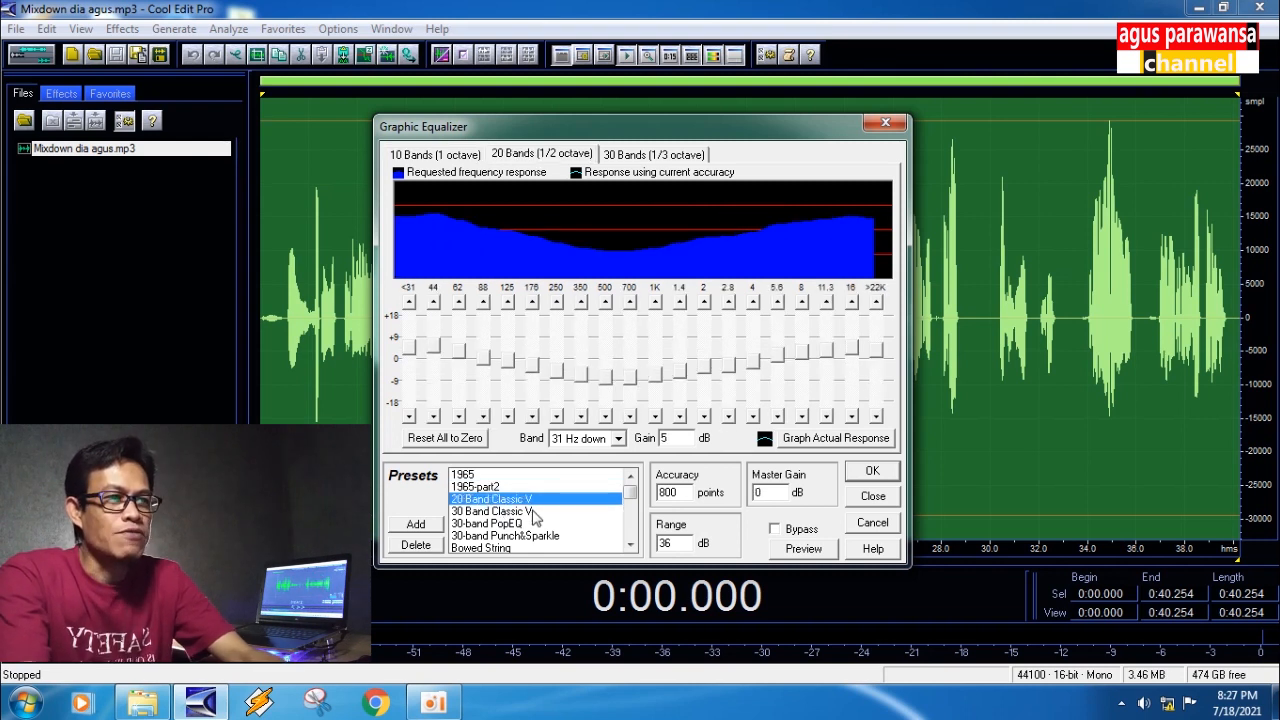
{"action": "left_click", "coordinate": [805, 549]}
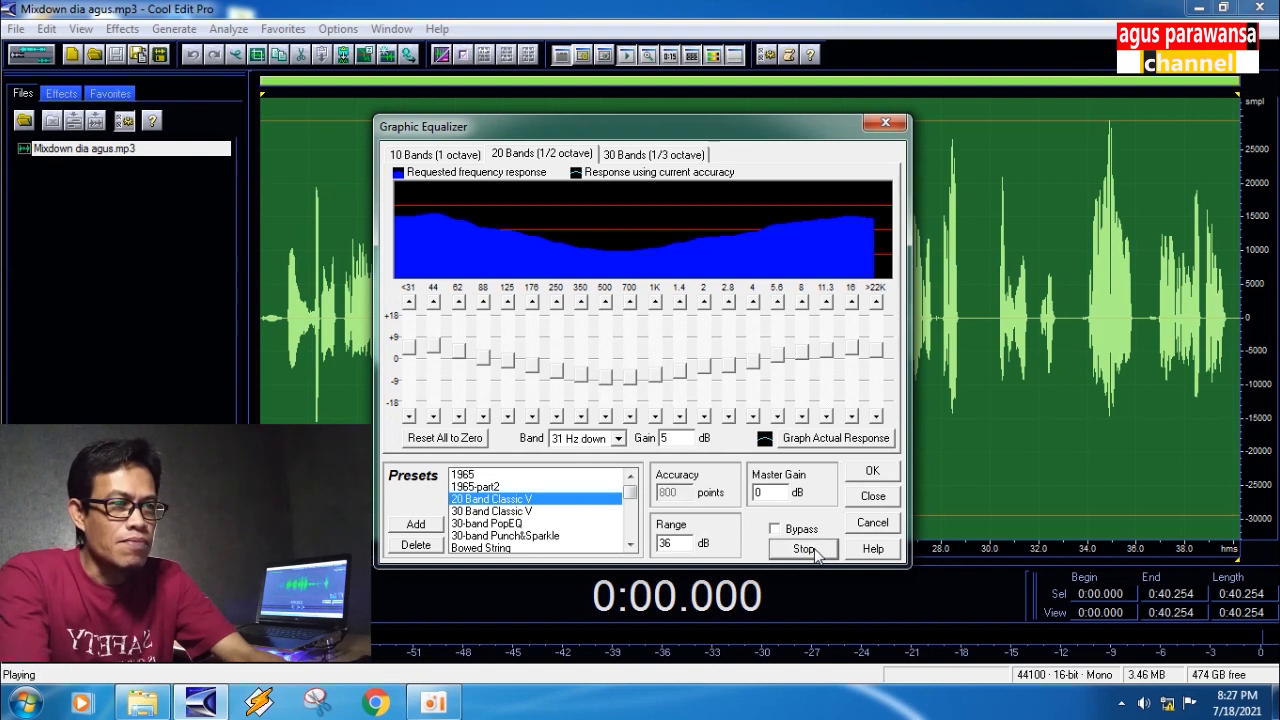
{"action": "left_click", "coordinate": [805, 549]}
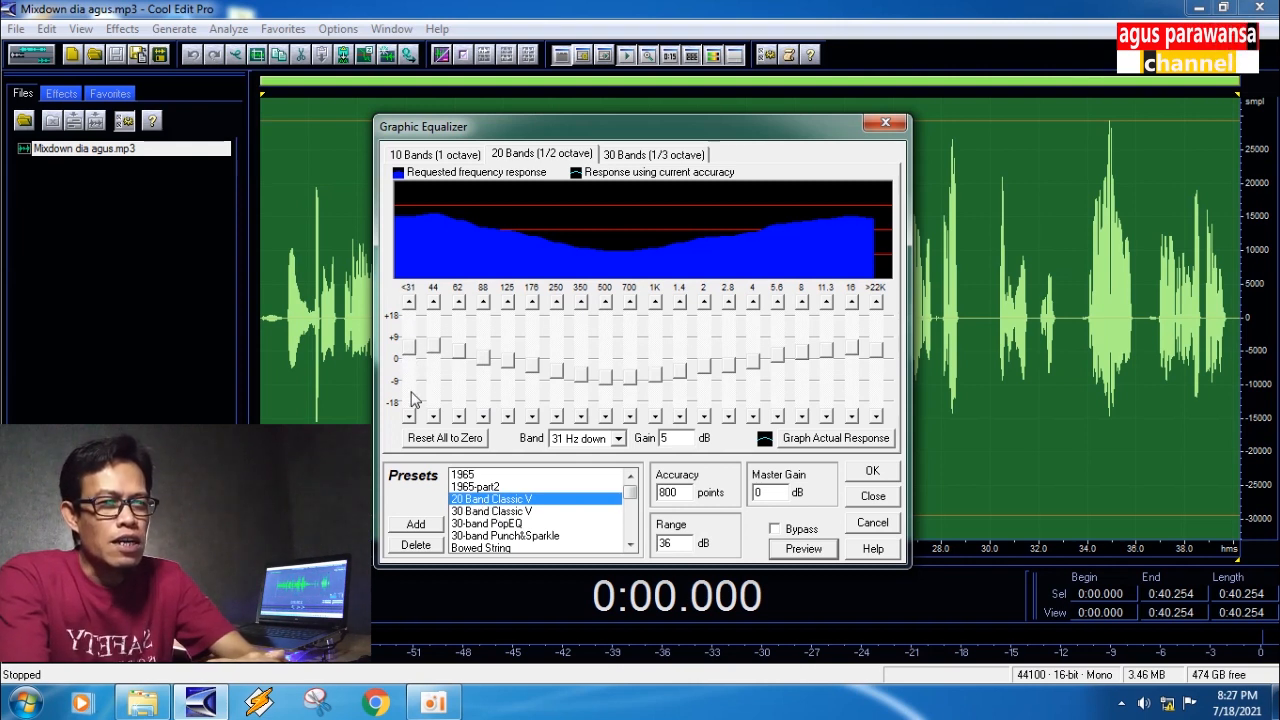
{"action": "left_click_drag", "start_coordinate": [412, 348], "coordinate": [416, 355]}
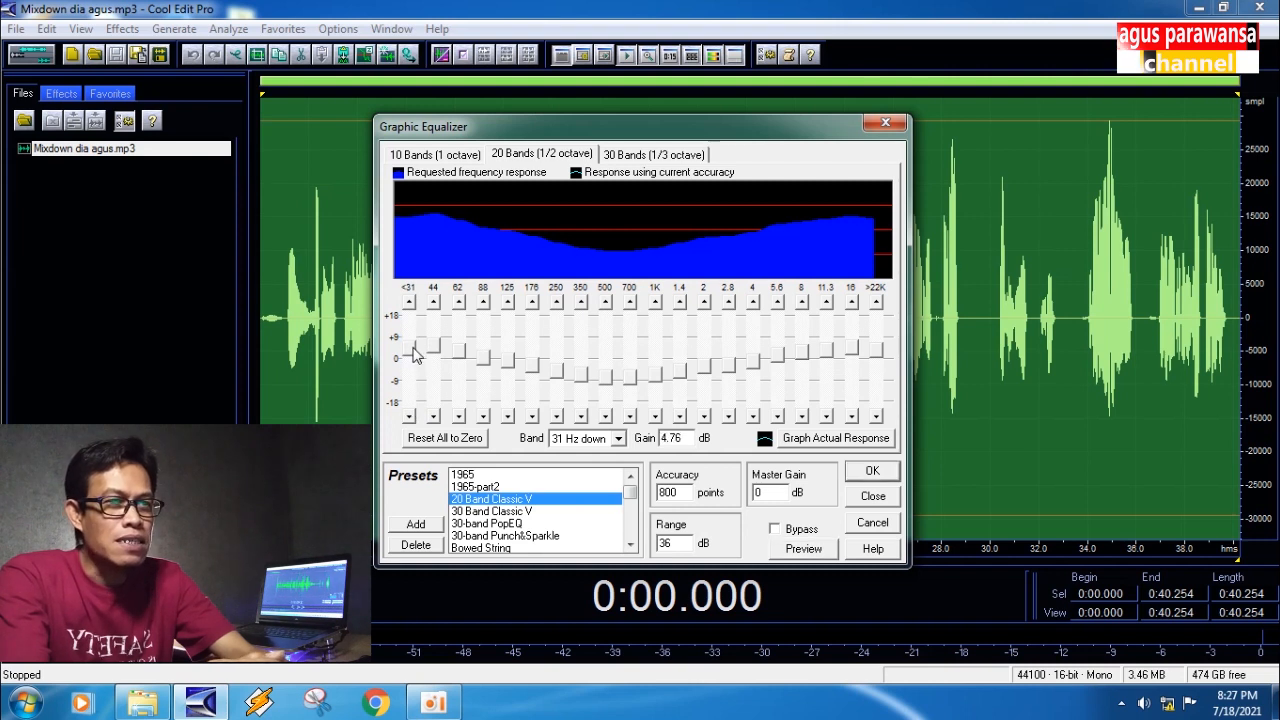
{"action": "left_click", "coordinate": [436, 354]}
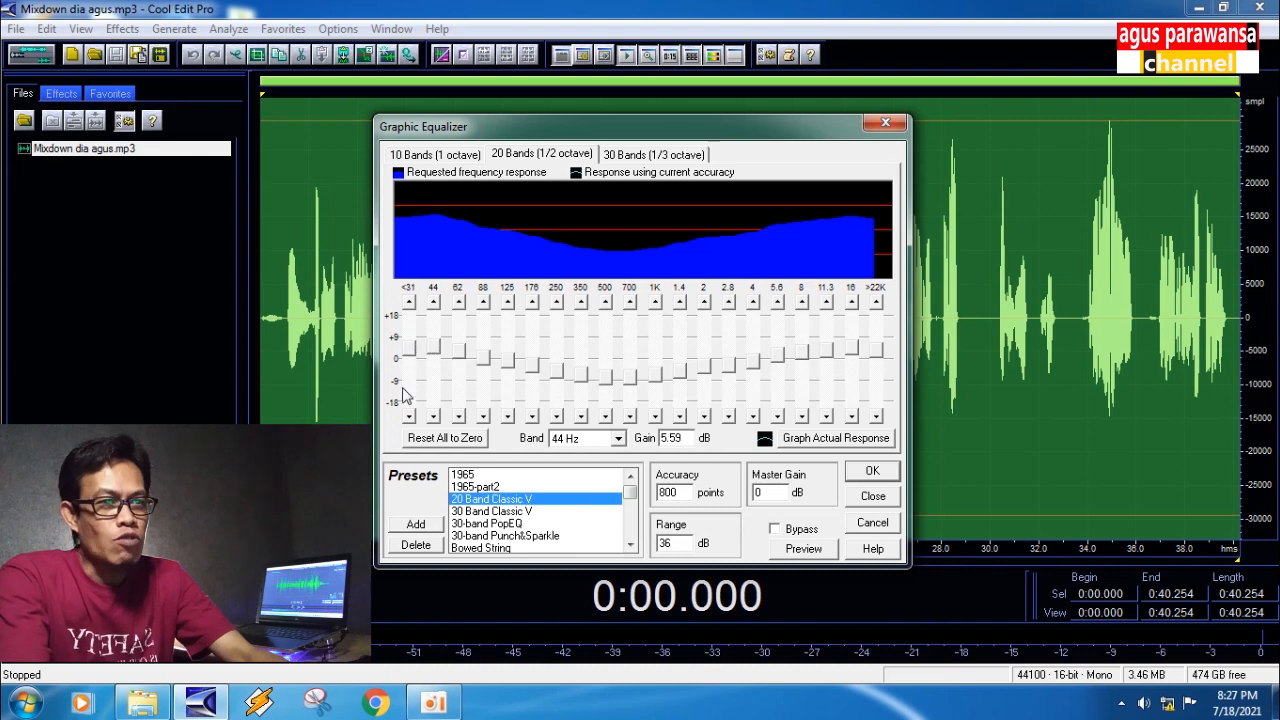
- Load the 30 Band Classic V equalizer preset and preview how it sounds on the recording
{"action": "left_click", "coordinate": [522, 511]}
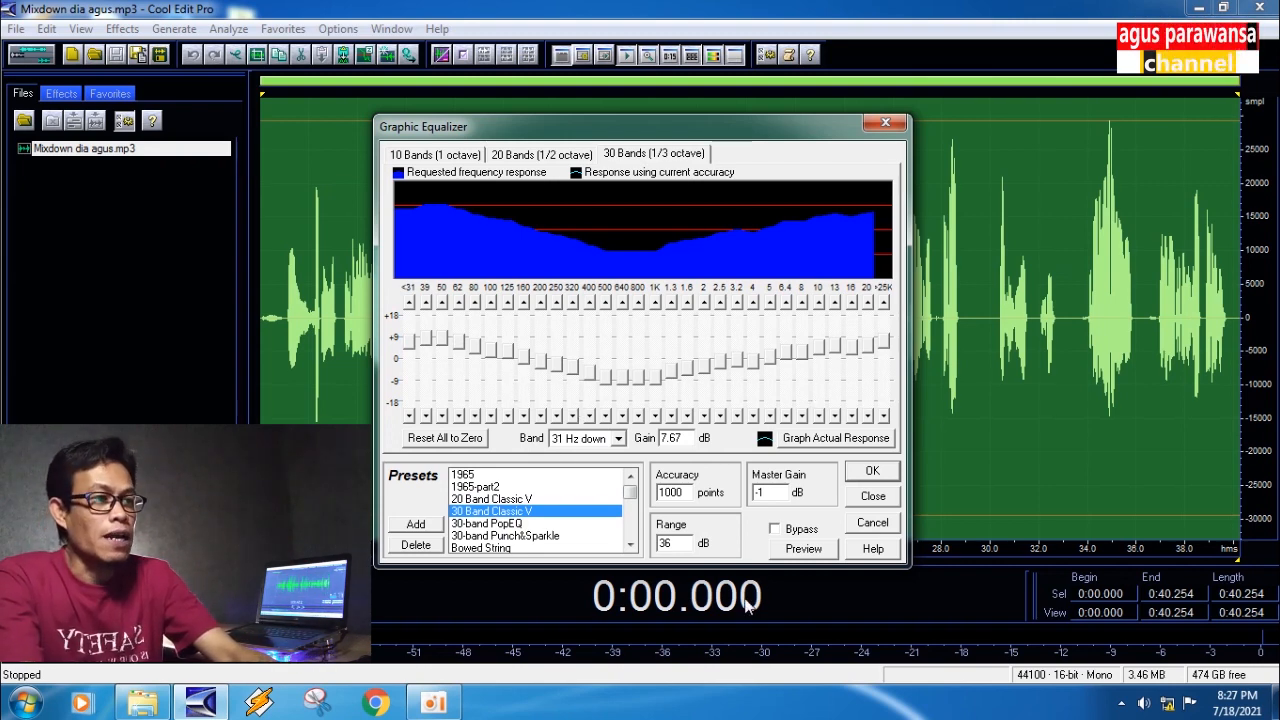
{"action": "left_click", "coordinate": [803, 549]}
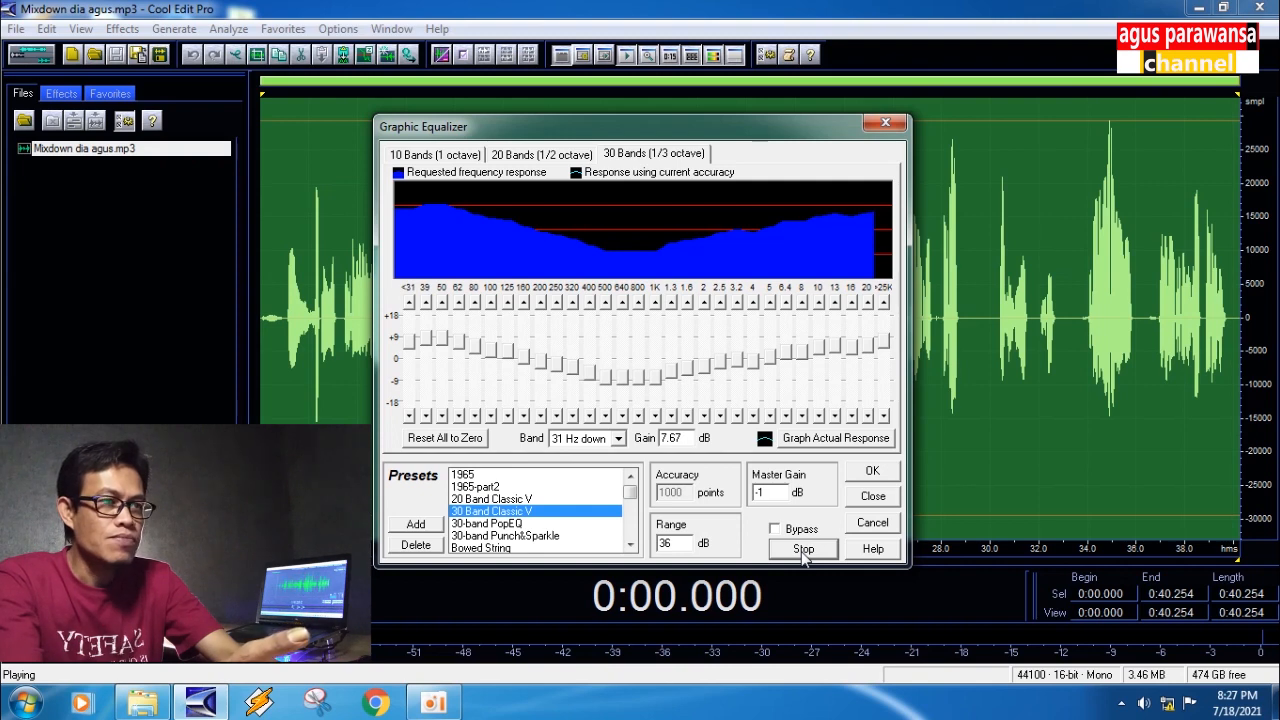
{"action": "left_click", "coordinate": [803, 549]}
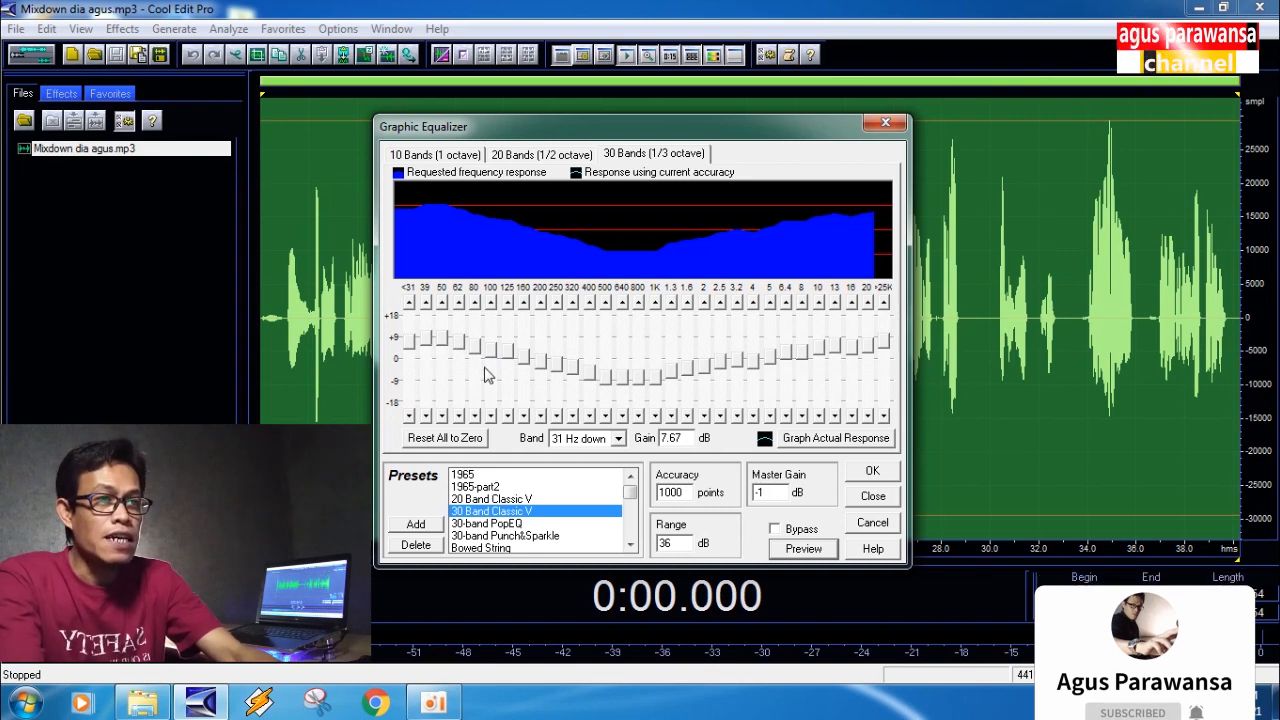
- Move the equalizer dialog aside, then load and preview the Vocal Presence (Boost) preset
{"action": "left_click_drag", "start_coordinate": [480, 126], "coordinate": [641, 133]}
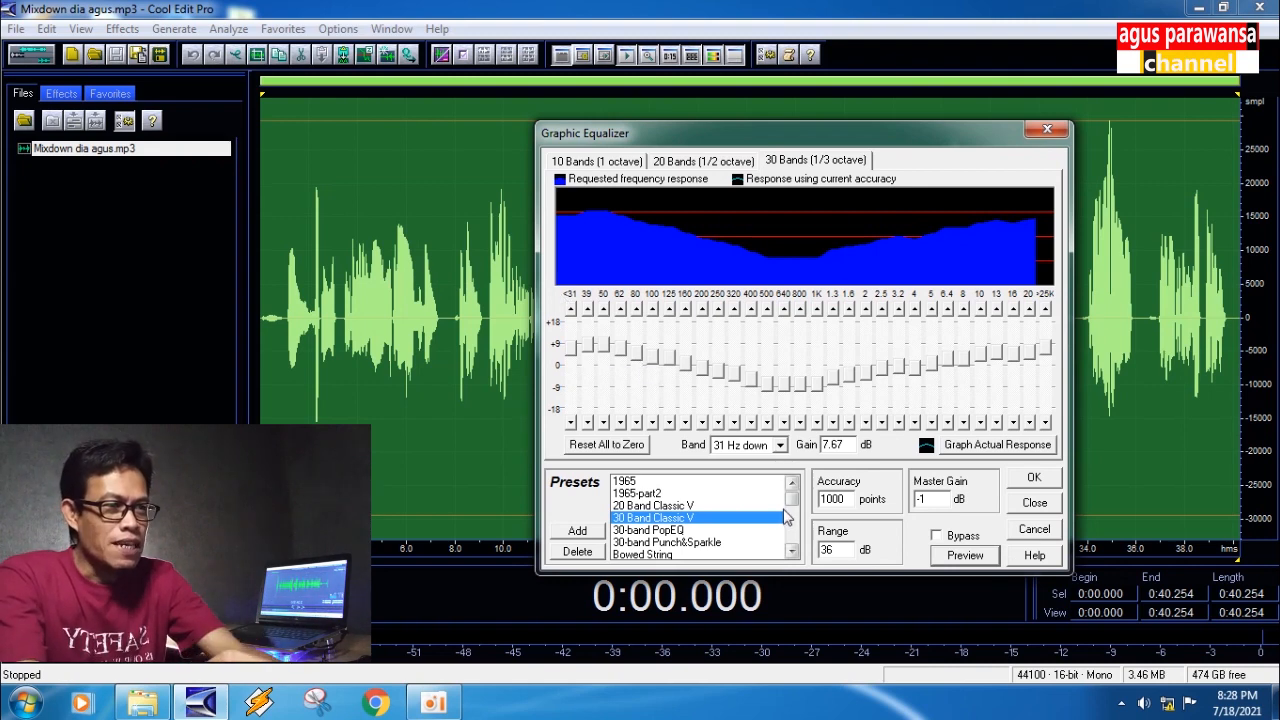
{"action": "left_click_drag", "start_coordinate": [793, 507], "coordinate": [797, 550]}
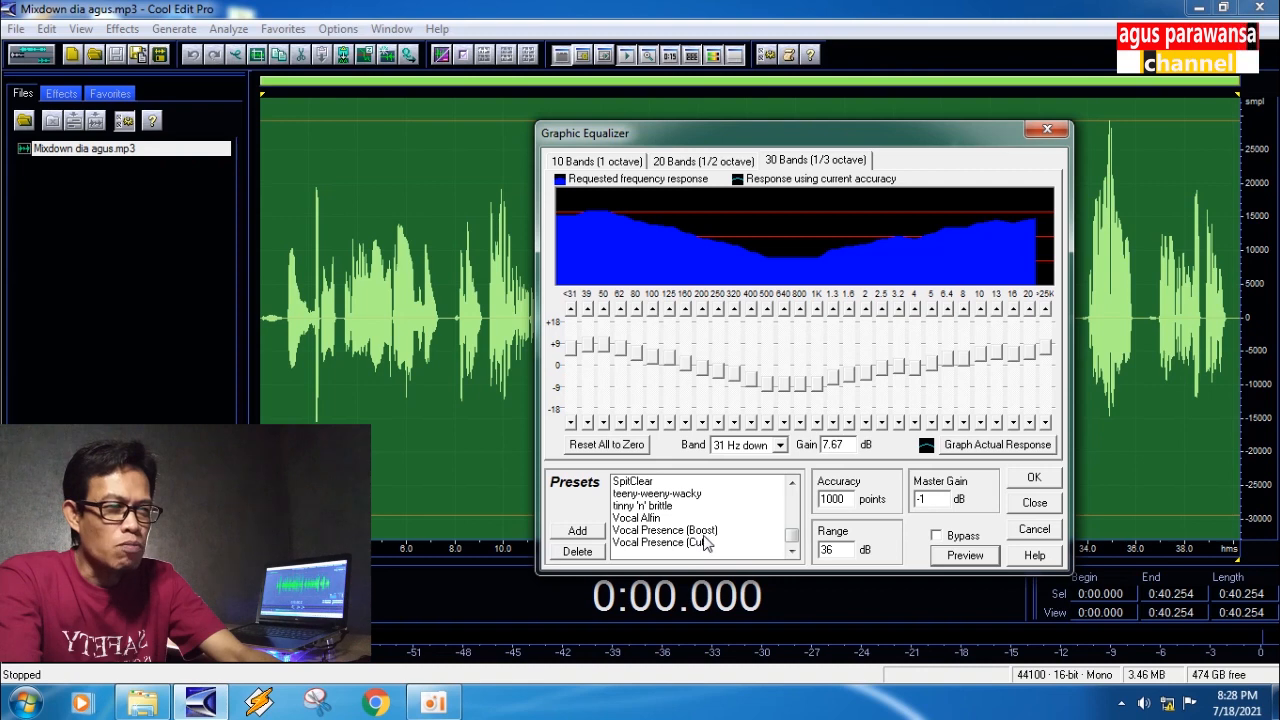
{"action": "left_click", "coordinate": [663, 532]}
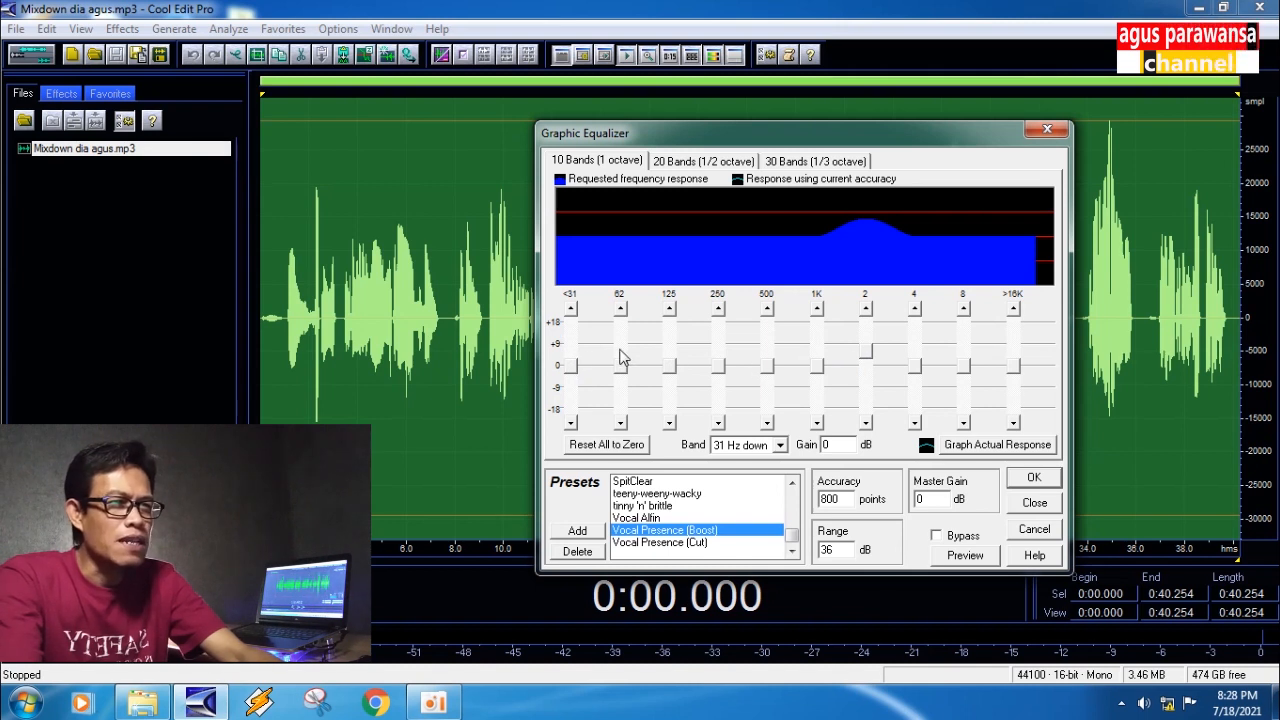
{"action": "left_click", "coordinate": [965, 556]}
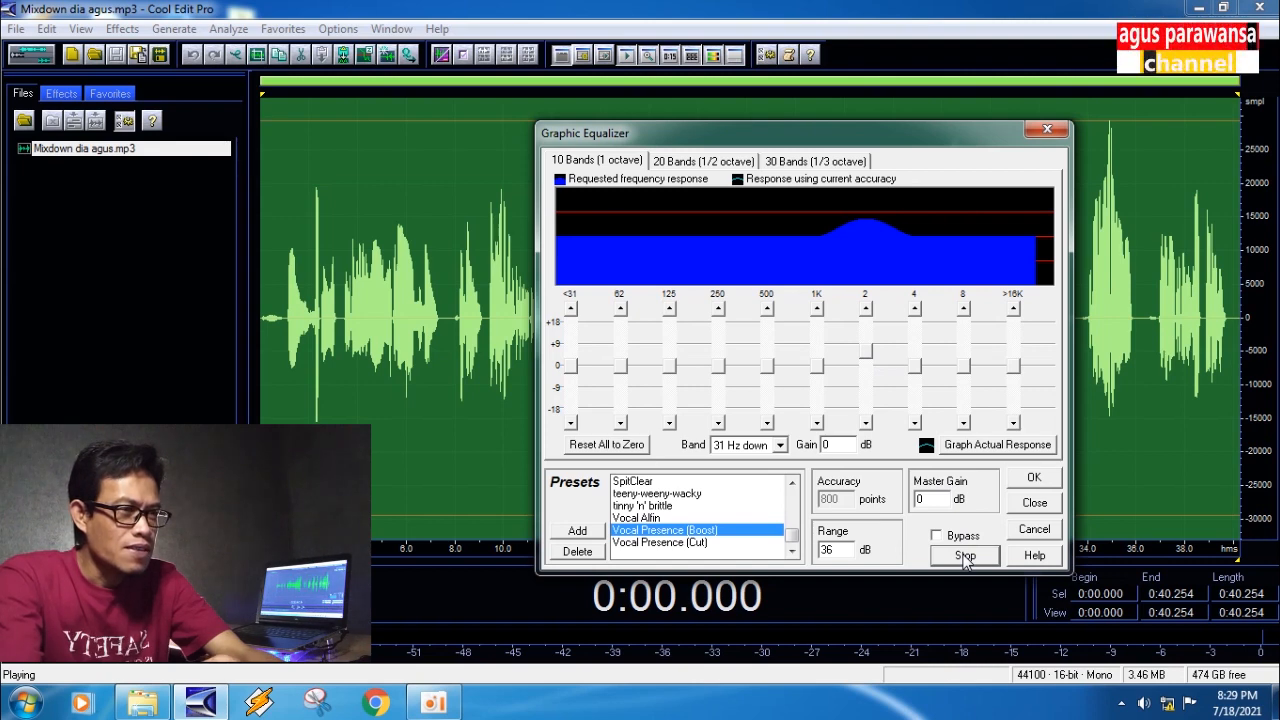
{"action": "left_click", "coordinate": [965, 557]}
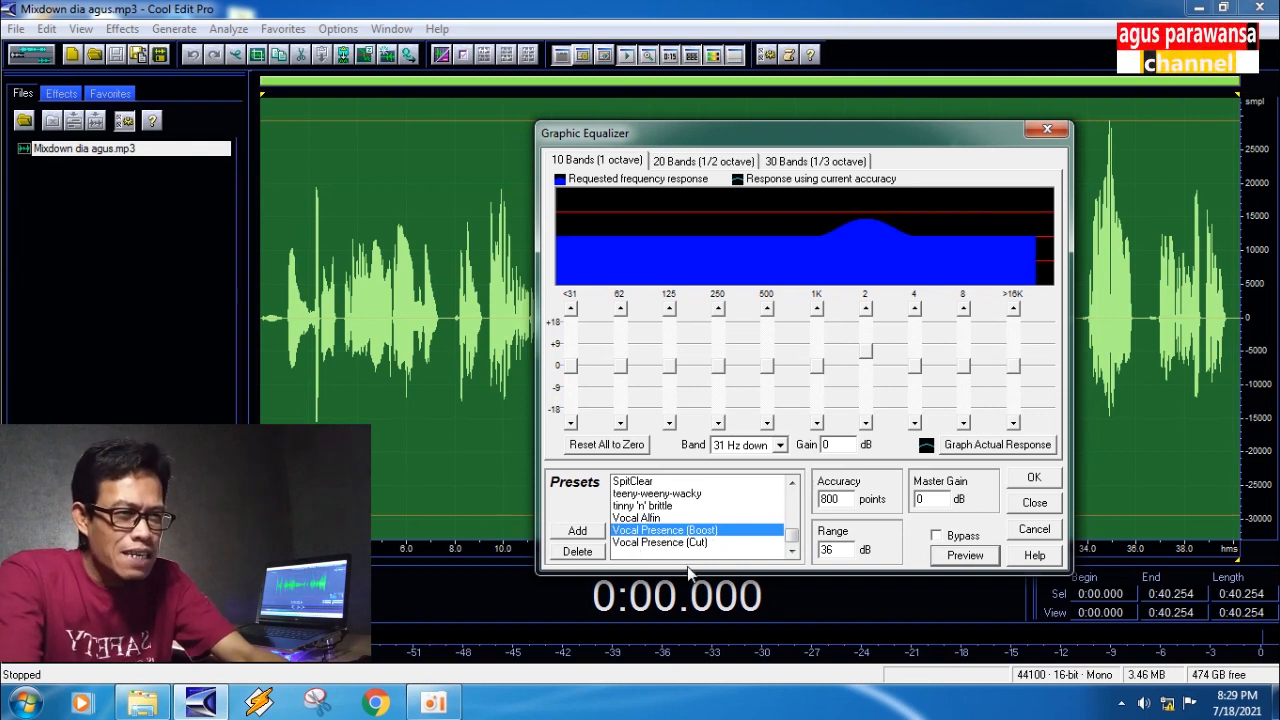
- Preview the Vocal Presence (Cut) preset and close the equalizer without applying it
{"action": "left_click", "coordinate": [660, 545]}
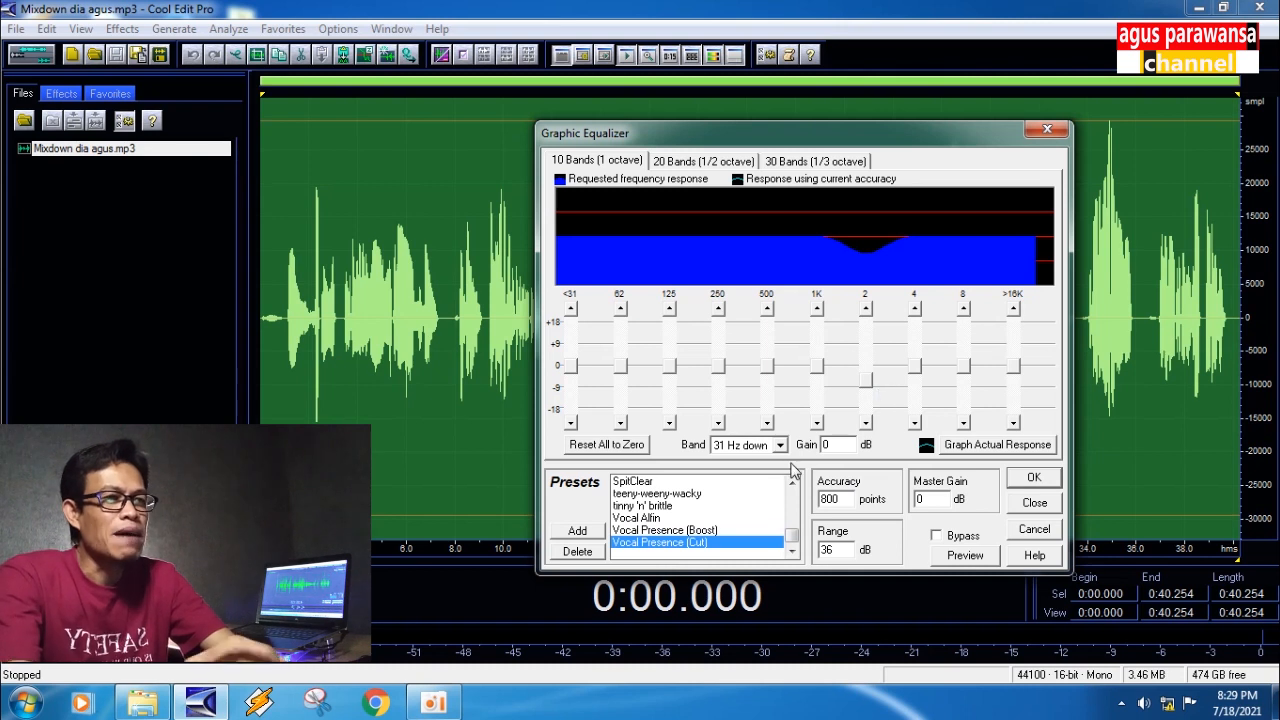
{"action": "left_click", "coordinate": [966, 556]}
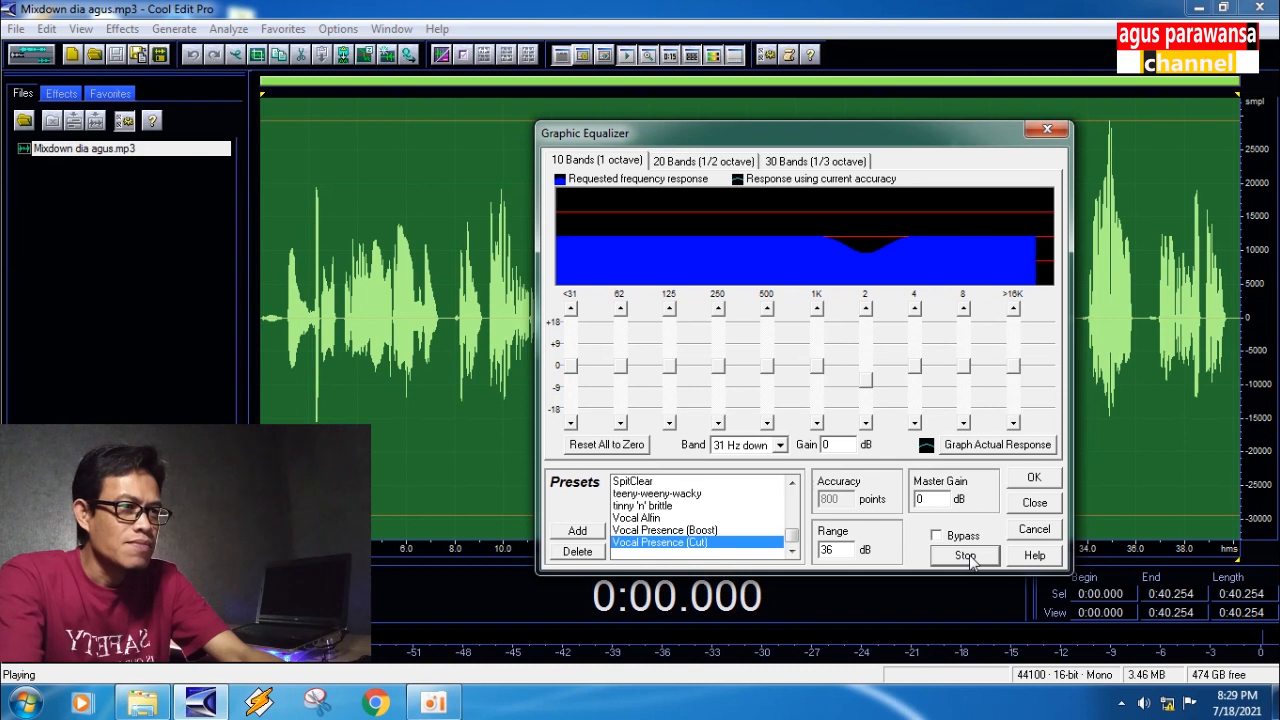
{"action": "left_click", "coordinate": [966, 556]}
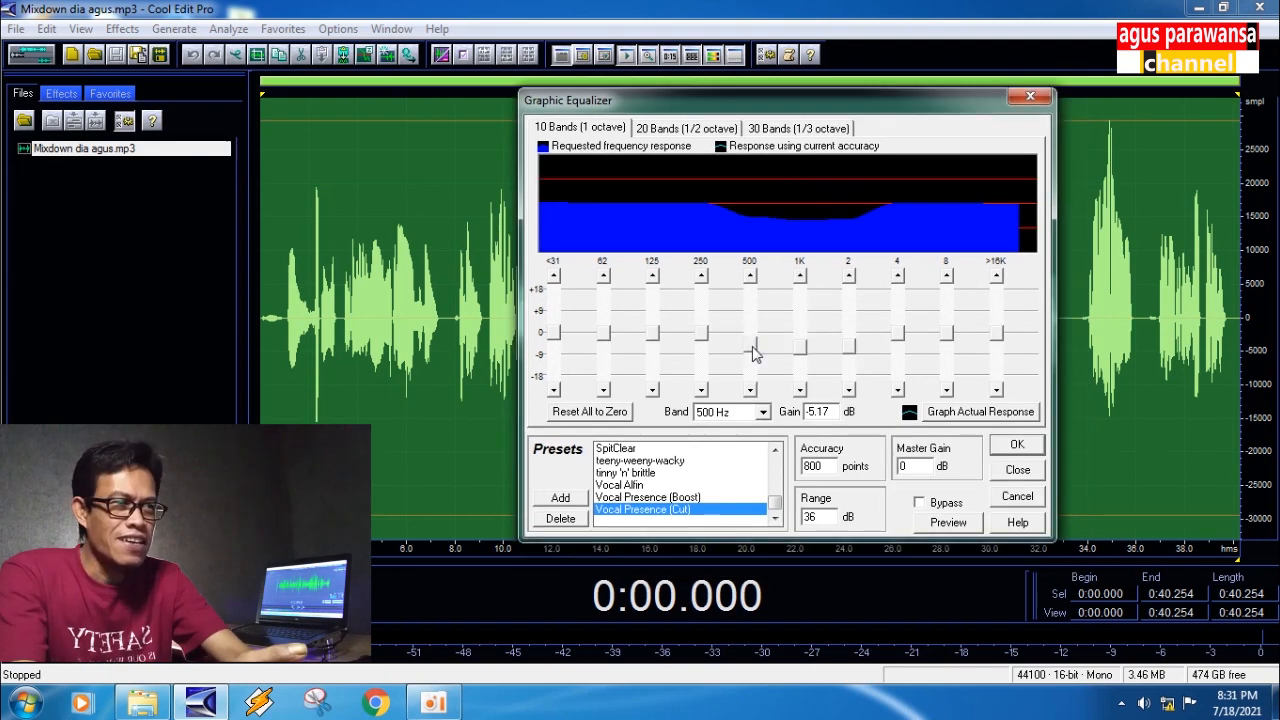
{"action": "left_click", "coordinate": [1030, 96]}
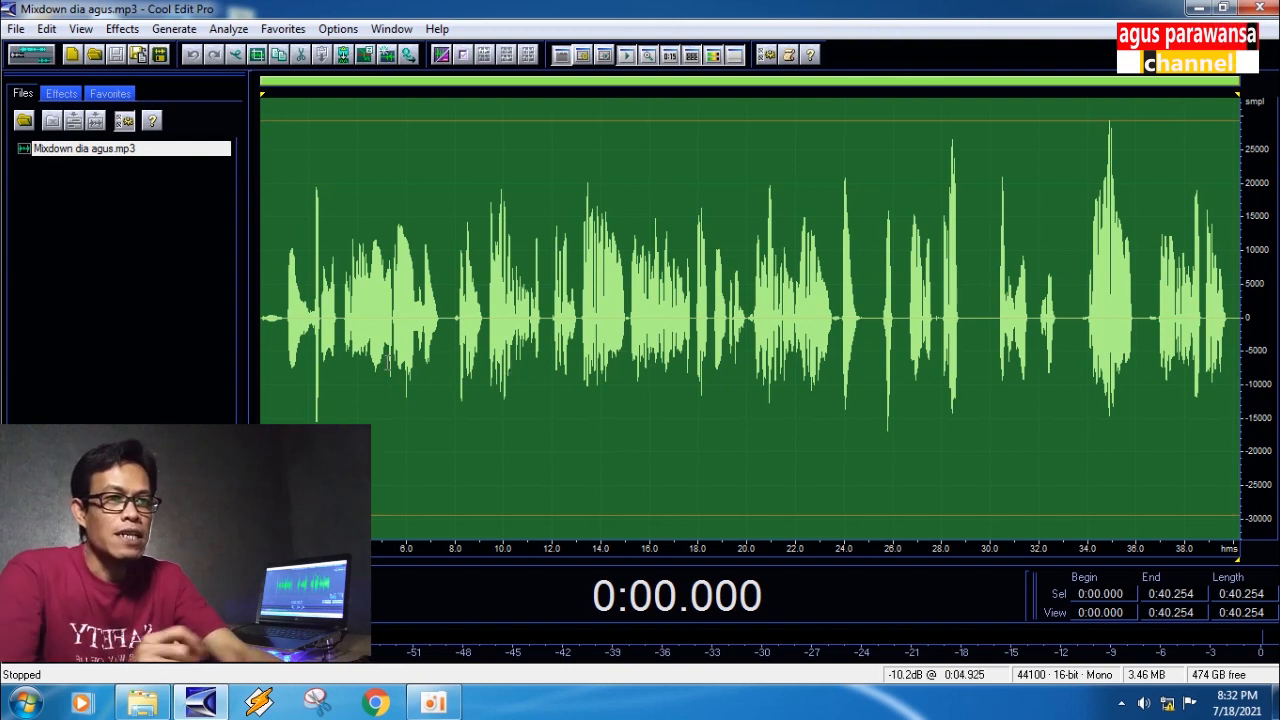
- Play the unprocessed recording from about 1 second, stop it, and return the cursor to about 0:01.004
{"action": "left_click", "coordinate": [287, 236]}
{"action": "key", "text": "space"}
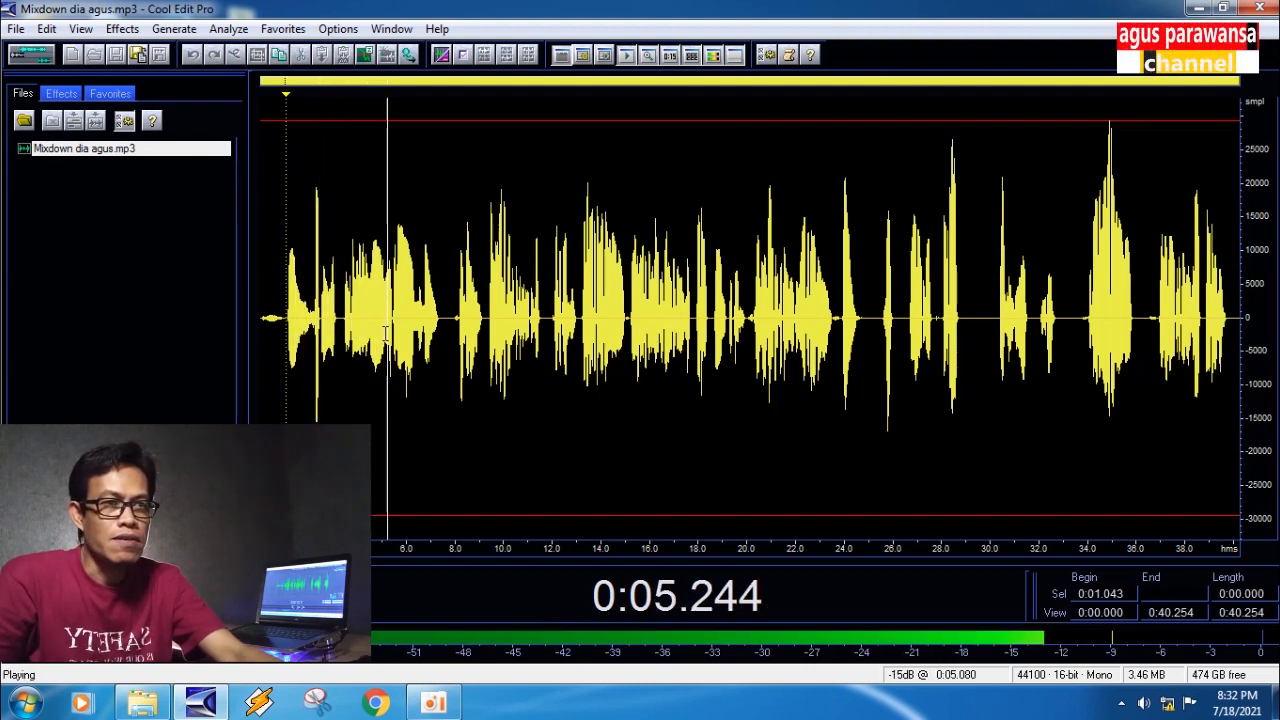
{"action": "key", "text": "space"}
{"action": "left_click_drag", "start_coordinate": [283, 292], "coordinate": [256, 293]}
{"action": "left_click", "coordinate": [285, 285]}
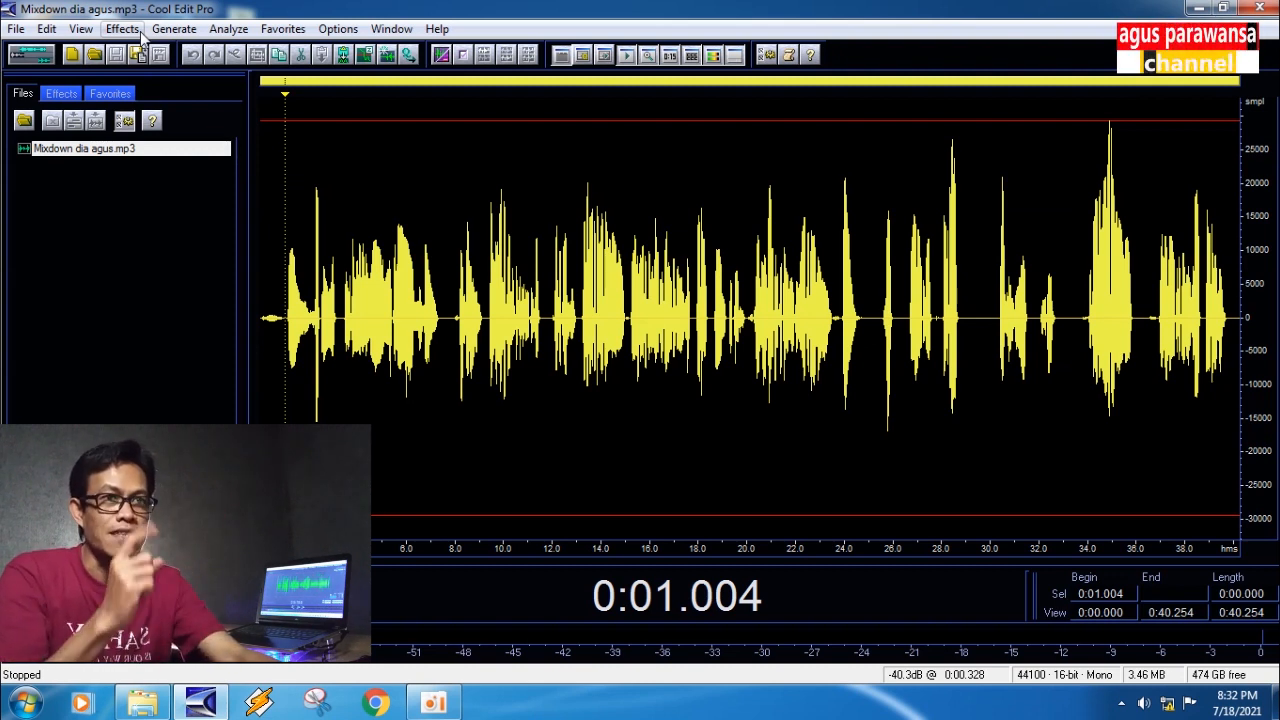
- Reopen the Graphic Equalizer filter for the recording and select the Vocal Presence (Boost) preset
{"action": "left_click", "coordinate": [122, 29]}
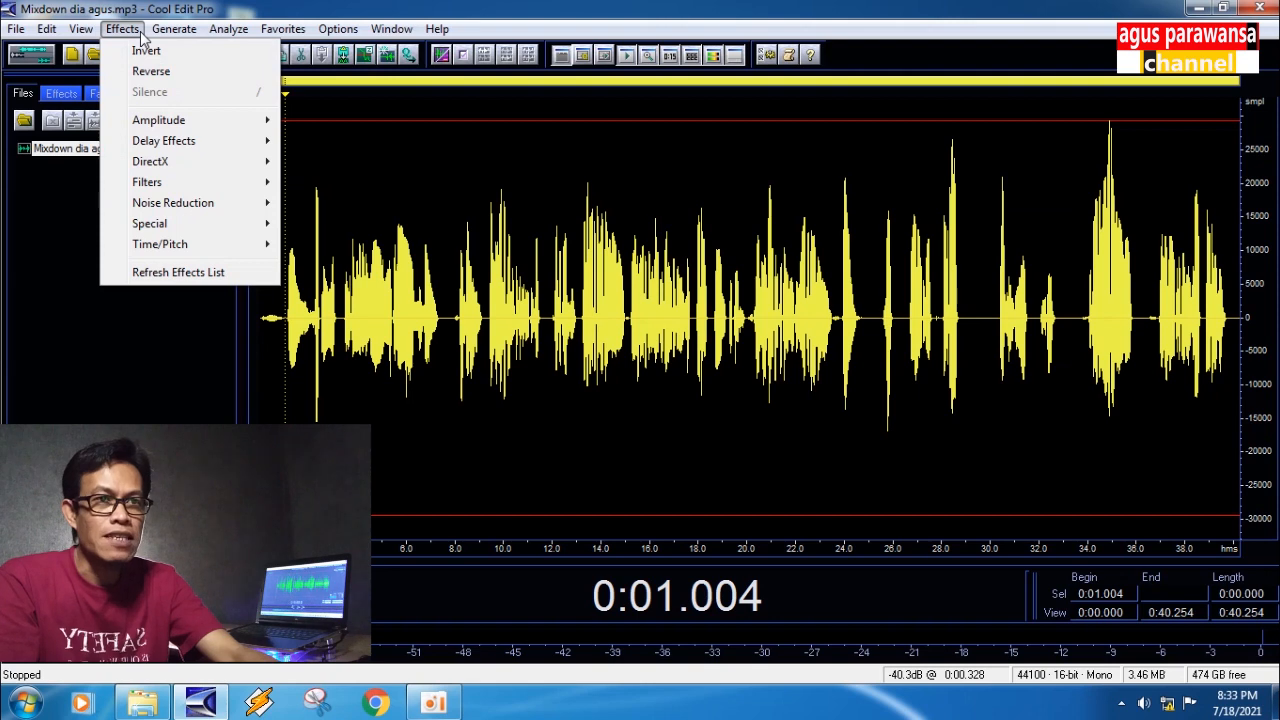
{"action": "mouse_move", "coordinate": [188, 184]}
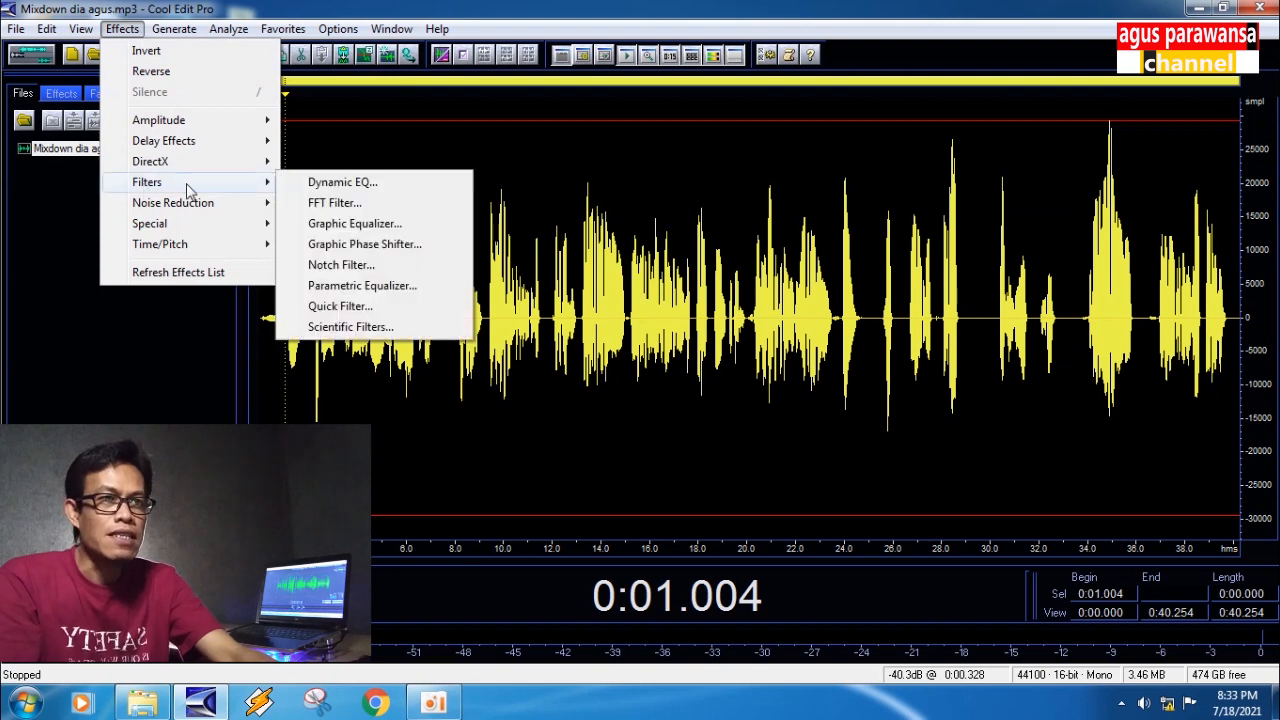
{"action": "left_click", "coordinate": [369, 231]}
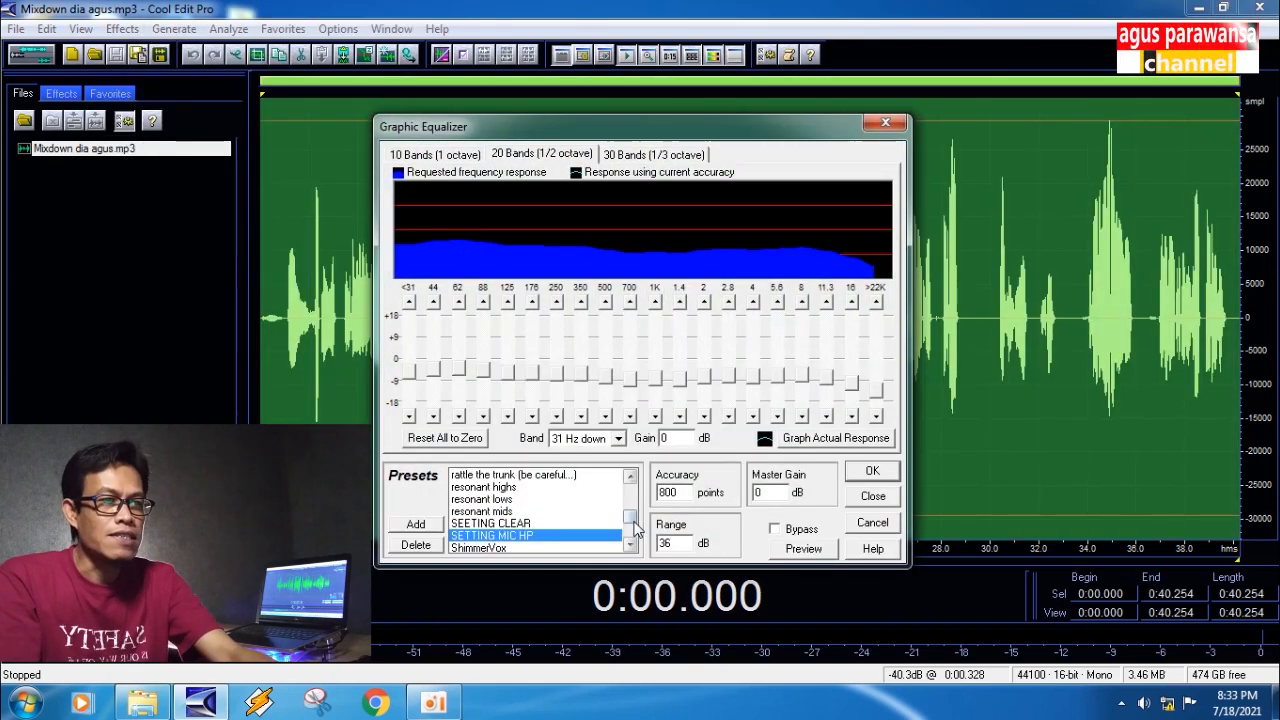
{"action": "left_click_drag", "start_coordinate": [636, 530], "coordinate": [631, 484]}
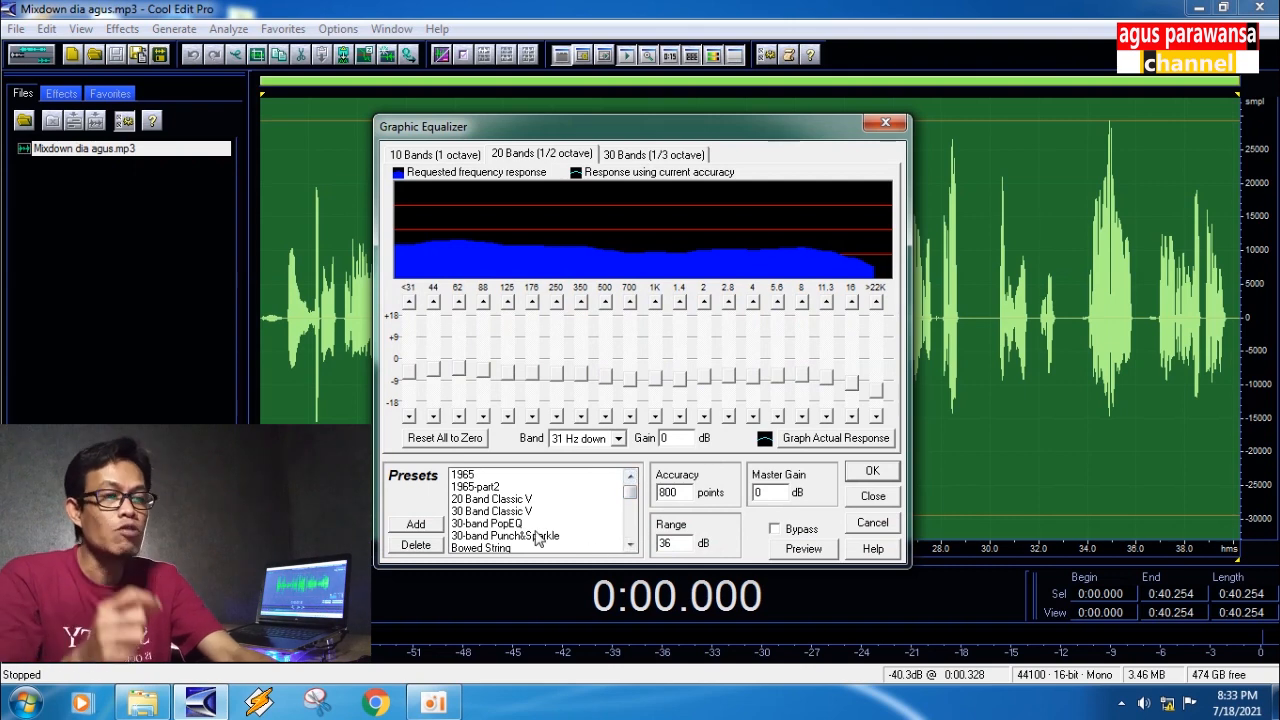
{"action": "left_click", "coordinate": [490, 476]}
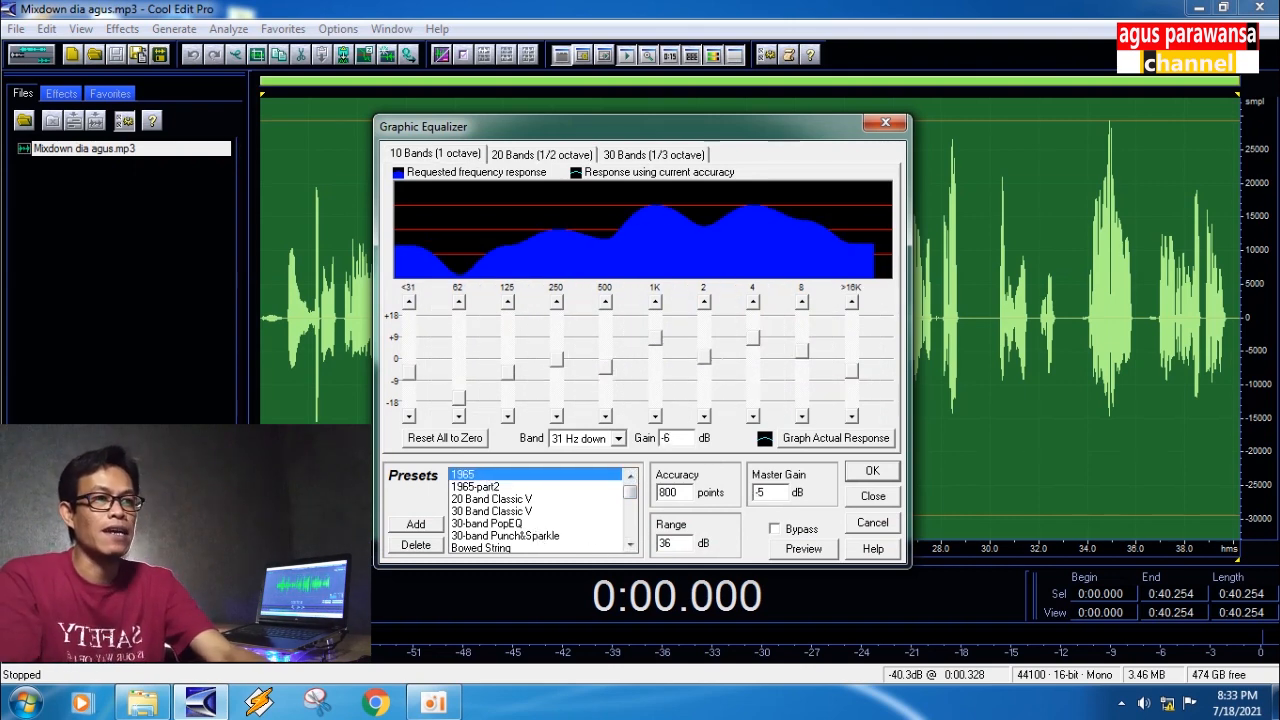
{"action": "scroll", "coordinate": [507, 535], "scroll_direction": "down", "scroll_amount": 10}
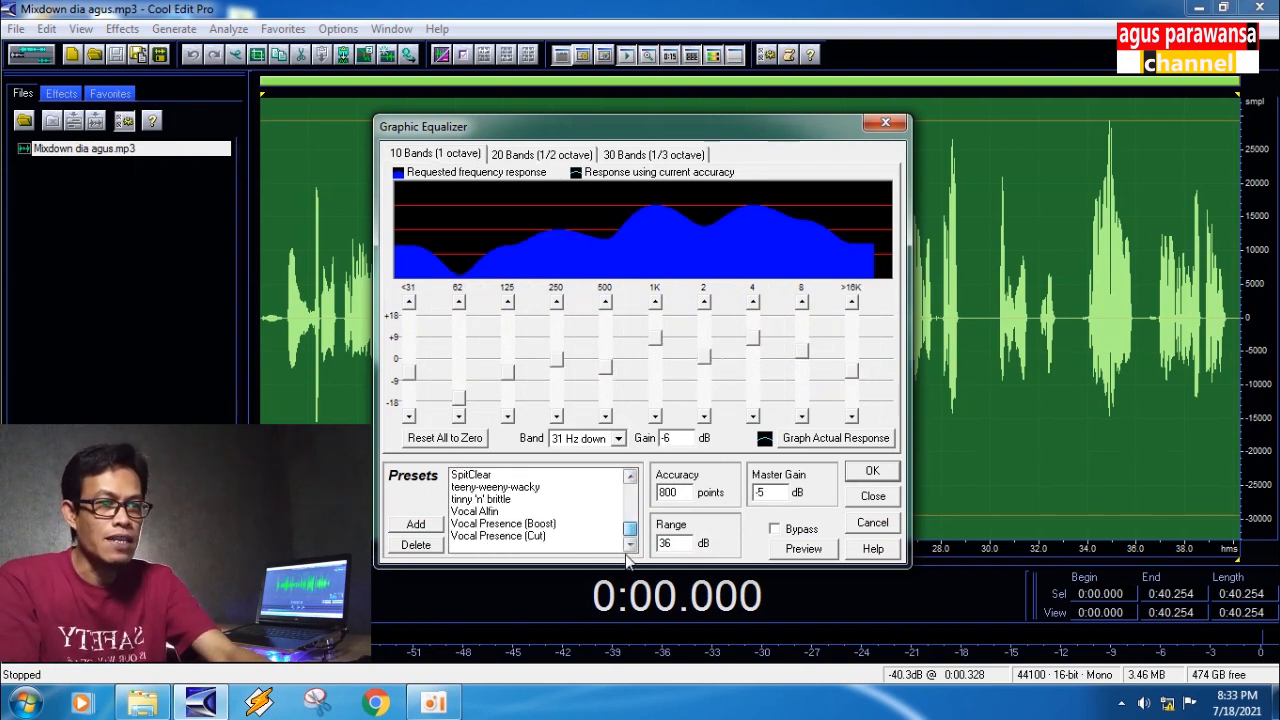
{"action": "left_click", "coordinate": [505, 524]}
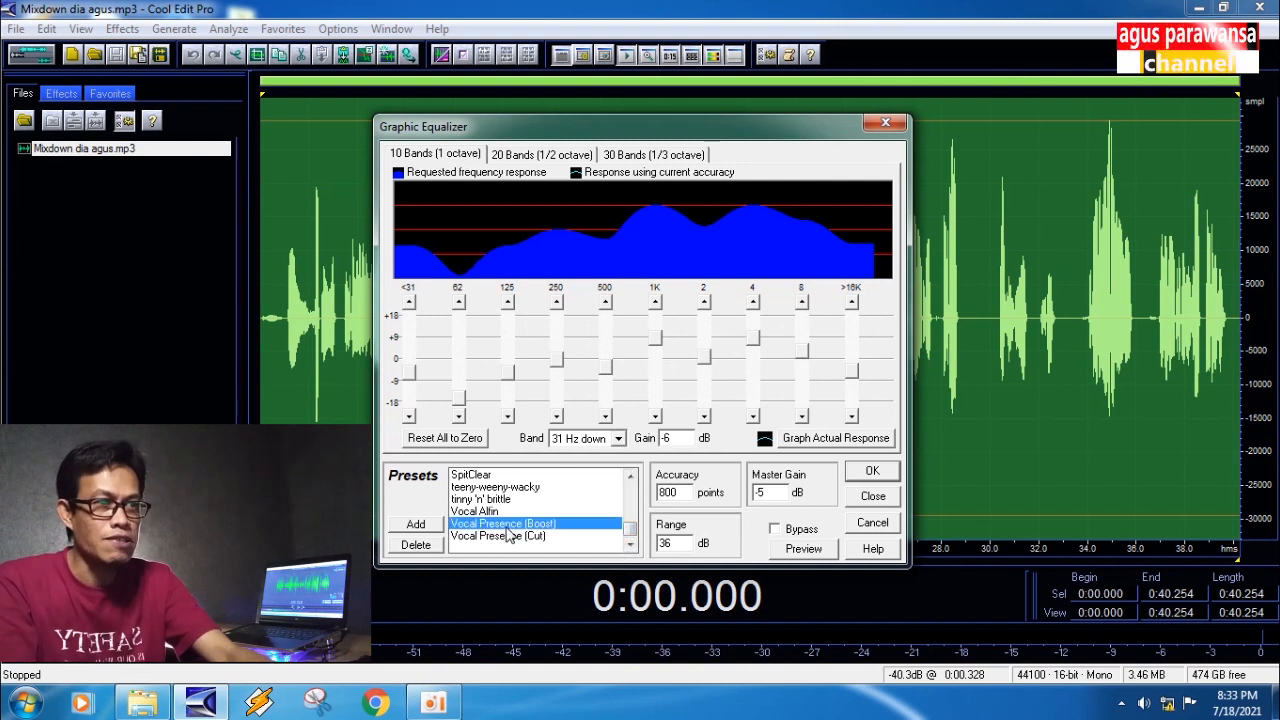
- Load the Vocal Presence (Cut) preset, lower its 2 kHz band slightly and its 1 kHz band to about -6.4 dB, and preview the sound
{"action": "left_click", "coordinate": [520, 537]}
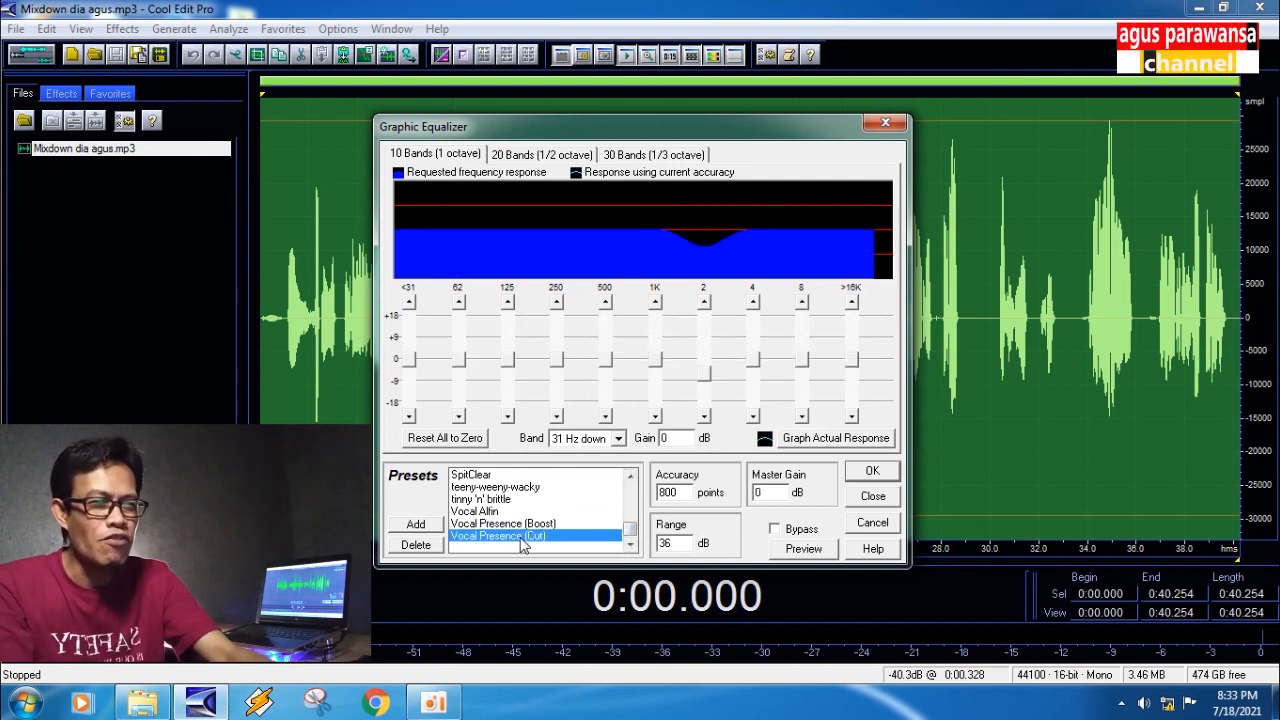
{"action": "left_click", "coordinate": [708, 384]}
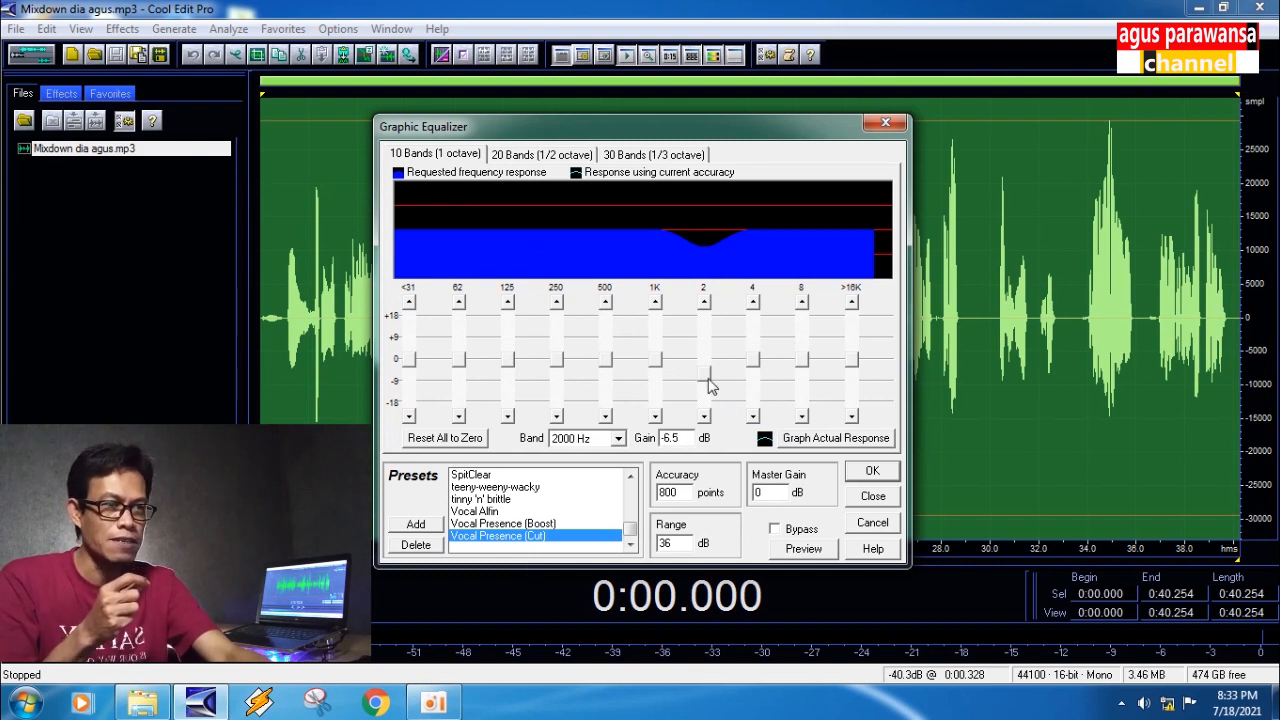
{"action": "left_click", "coordinate": [657, 363]}
{"action": "left_click_drag", "start_coordinate": [659, 370], "coordinate": [660, 386]}
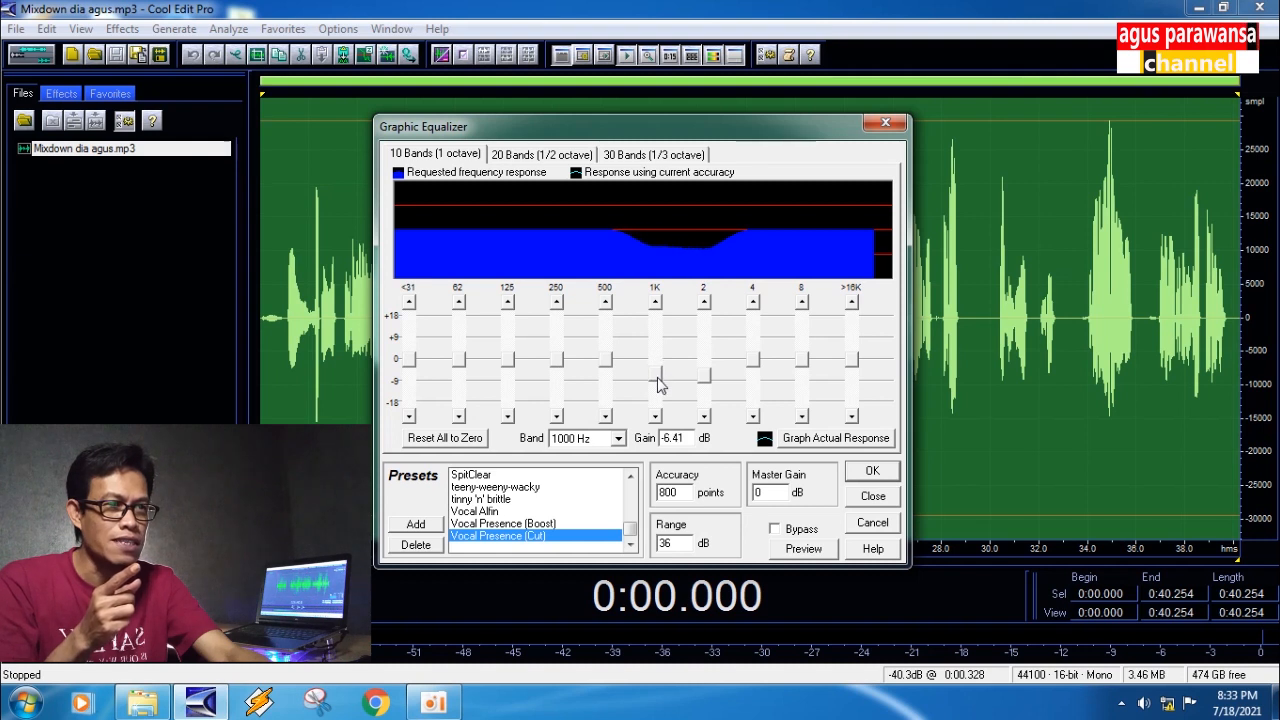
{"action": "left_click", "coordinate": [803, 549]}
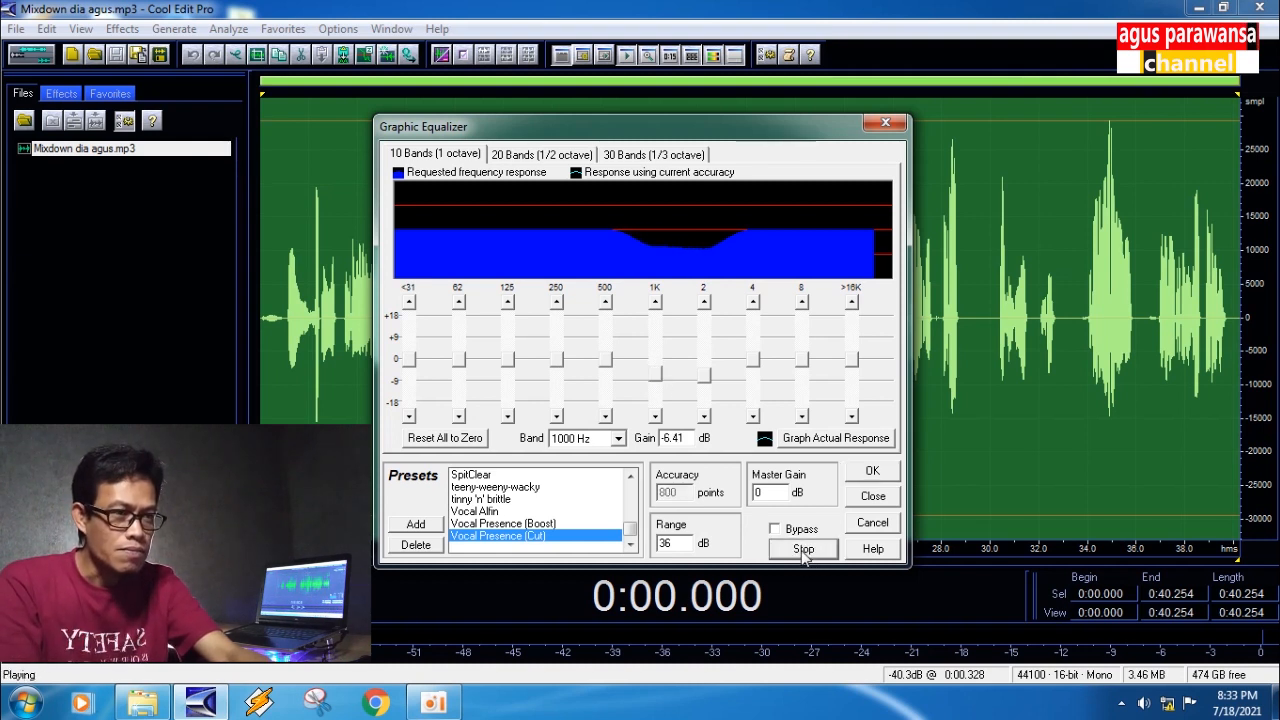
{"action": "left_click", "coordinate": [803, 549]}
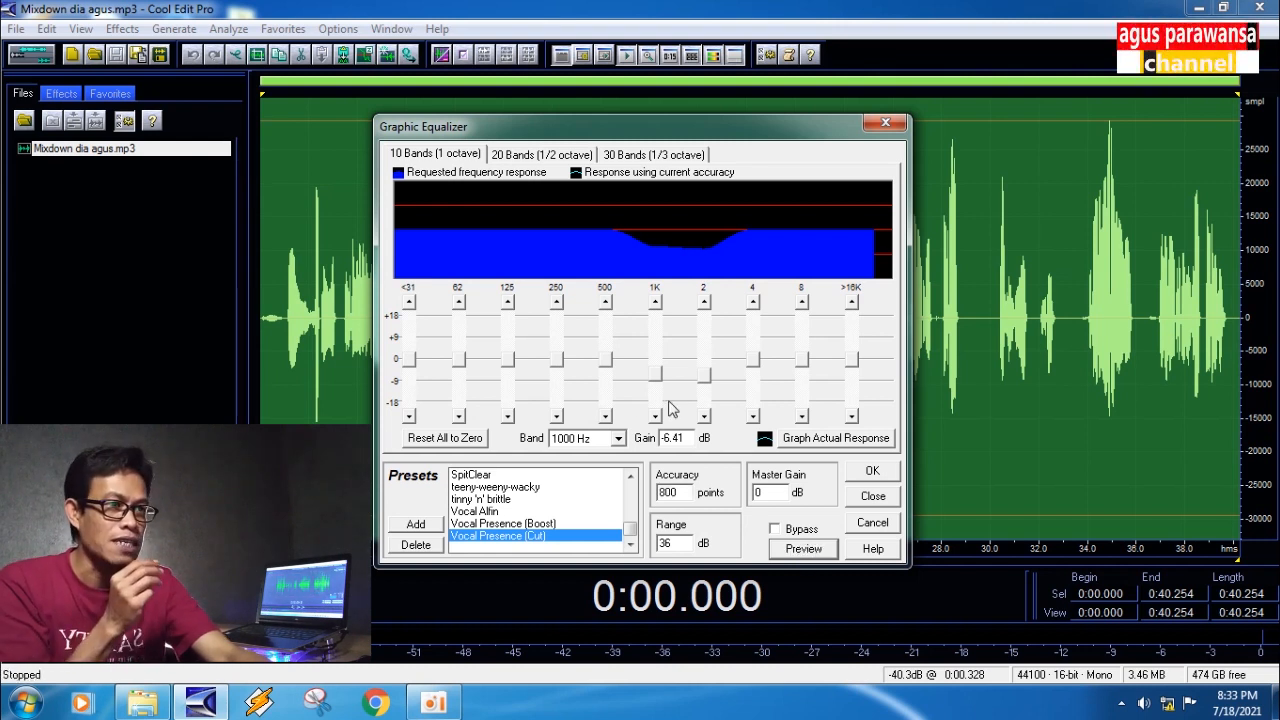
- Lower the 31 Hz band to about -10.1 dB, reduce the 62 Hz band, set 125 Hz to about -2.7 dB, and preview the sound
{"action": "left_click", "coordinate": [411, 365]}
{"action": "left_click_drag", "start_coordinate": [411, 365], "coordinate": [411, 378]}
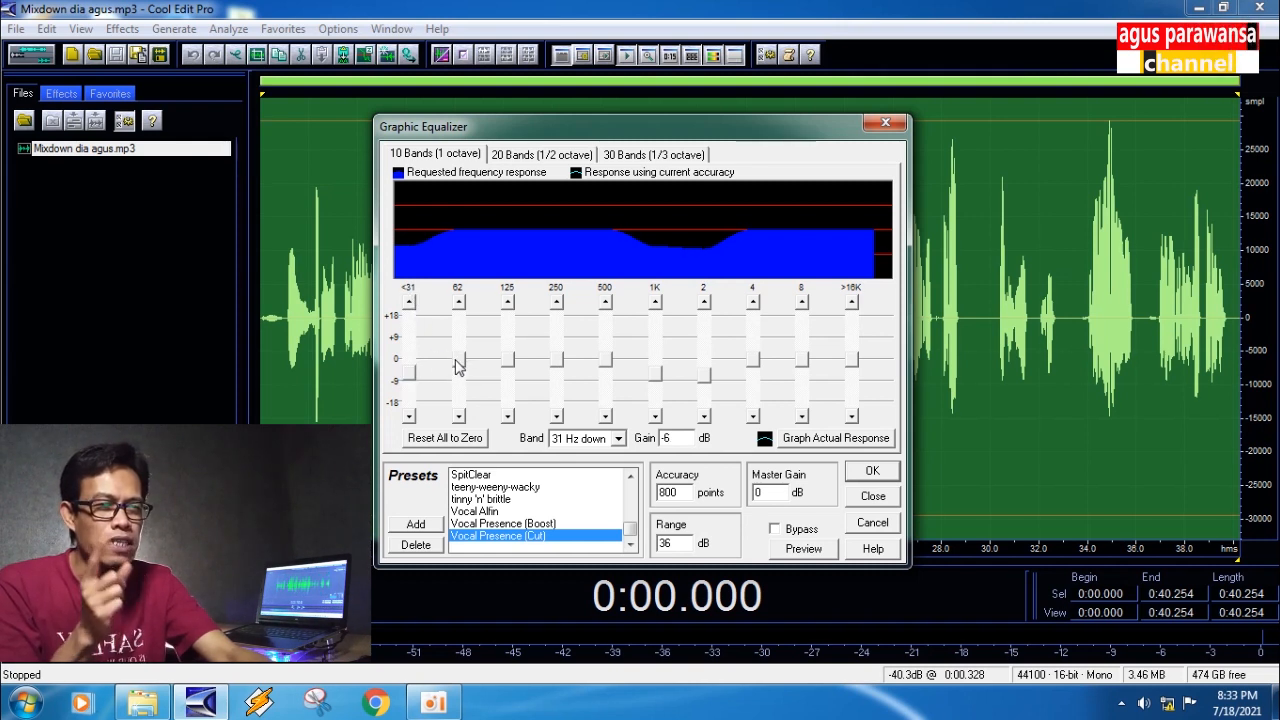
{"action": "left_click_drag", "start_coordinate": [461, 366], "coordinate": [511, 373]}
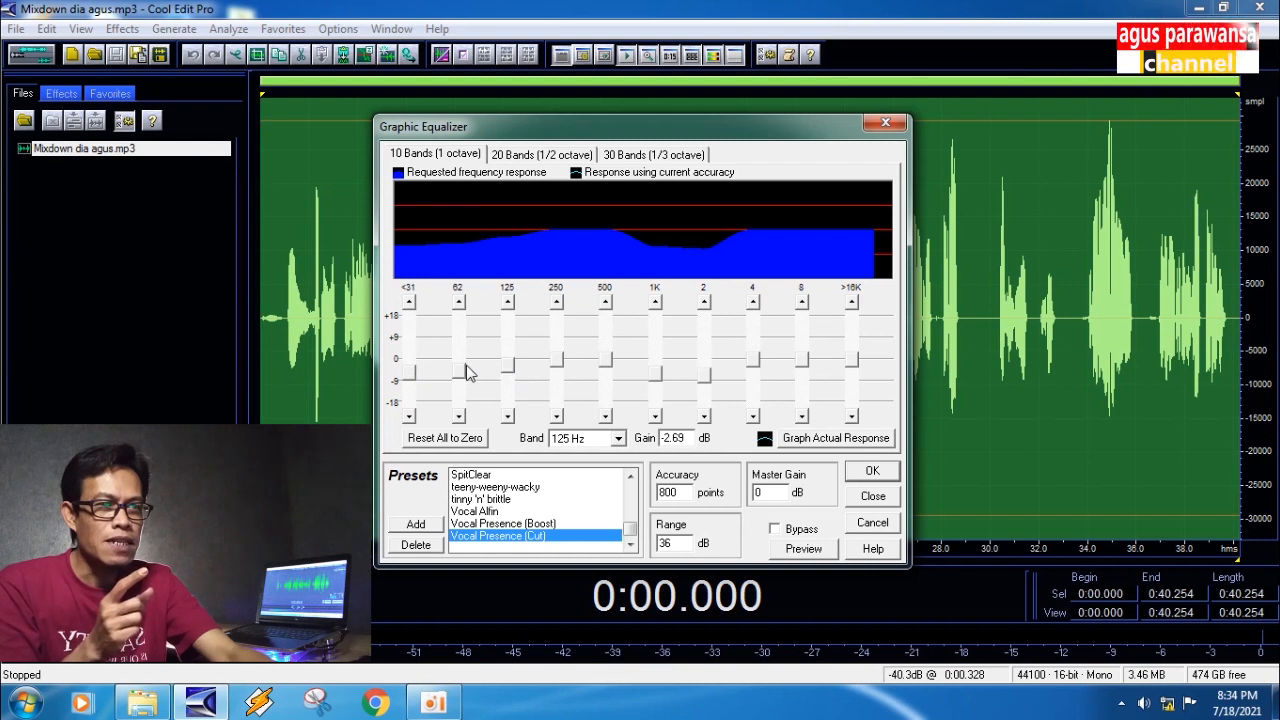
{"action": "left_click_drag", "start_coordinate": [411, 376], "coordinate": [411, 387]}
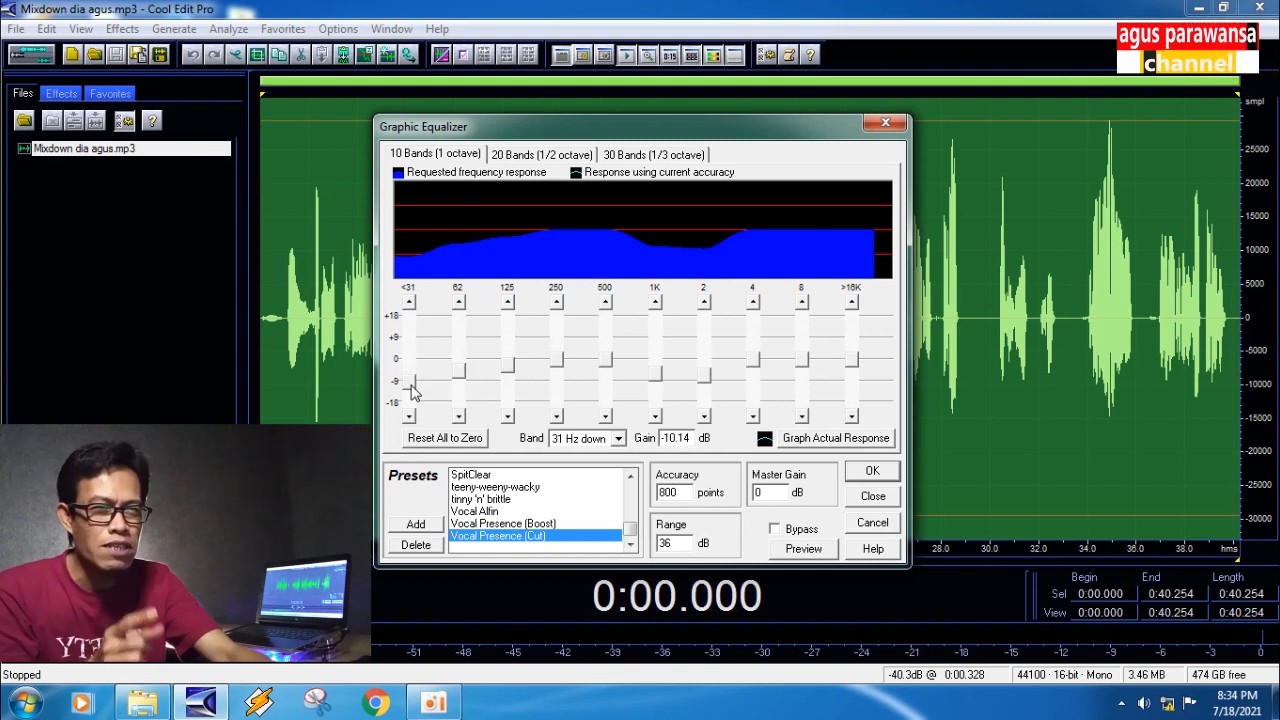
{"action": "left_click", "coordinate": [803, 551]}
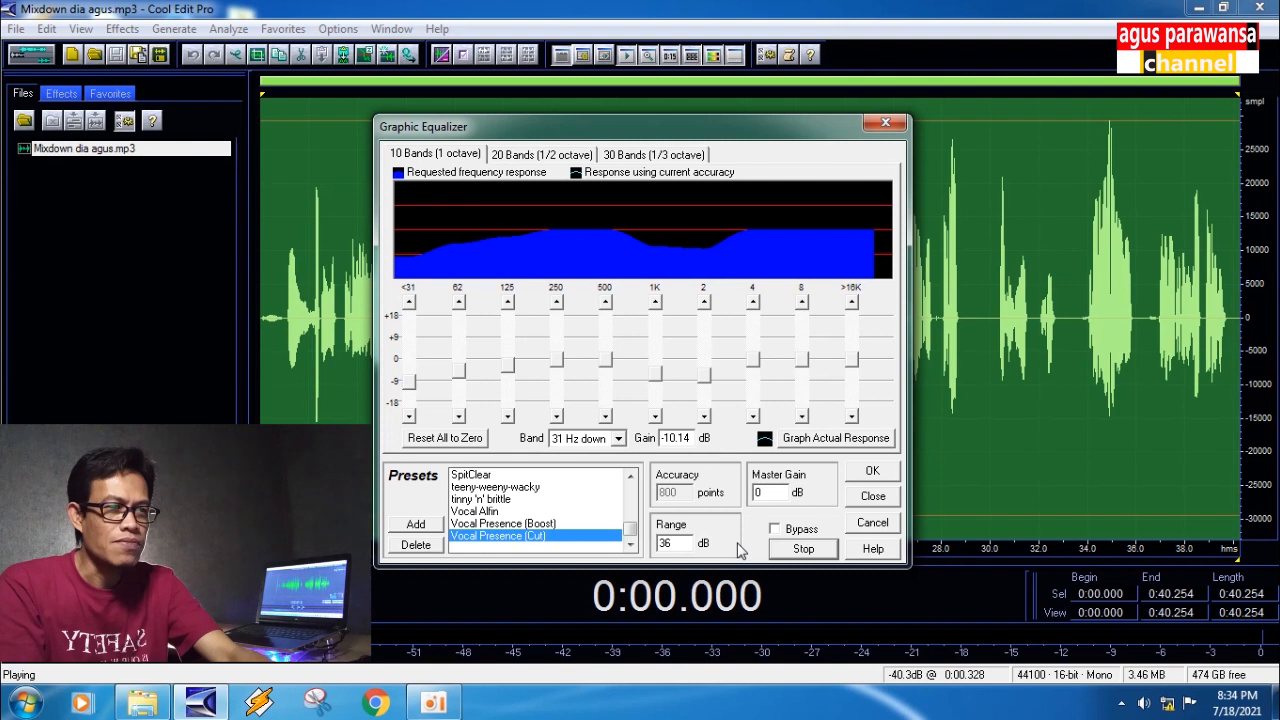
{"action": "left_click", "coordinate": [826, 552]}
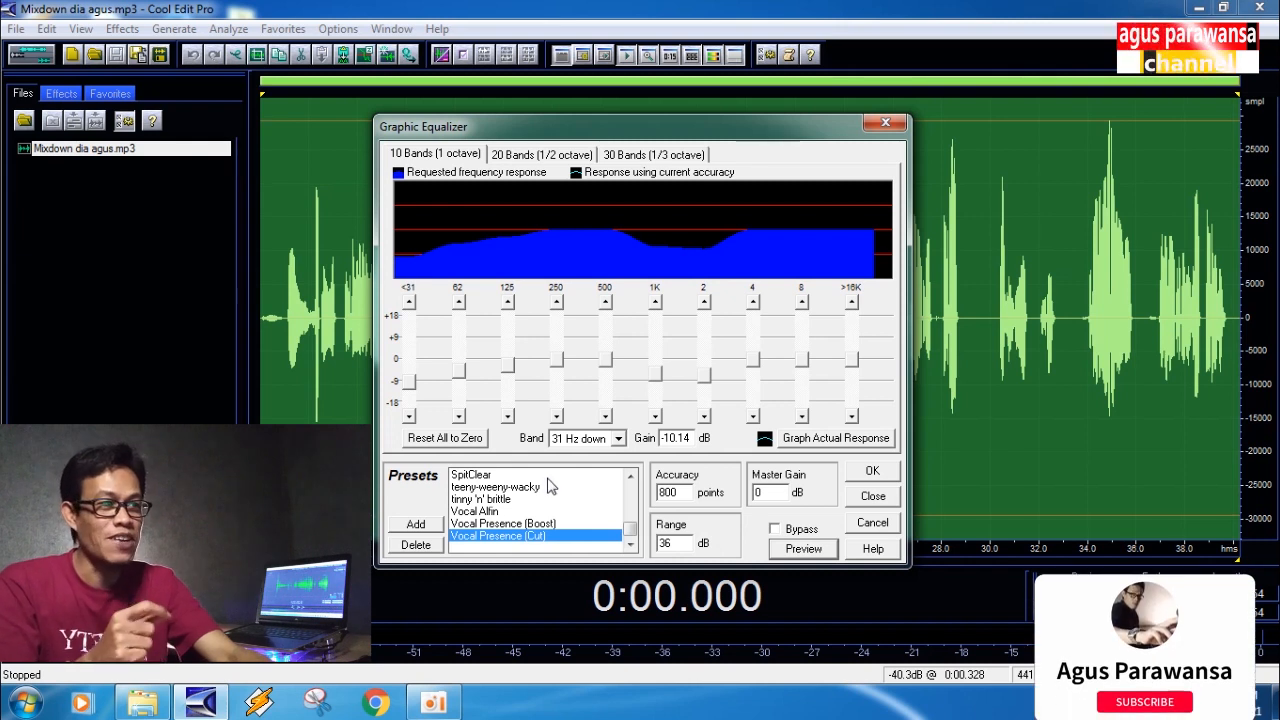
- Raise the 16 kHz band to about 5 dB and the 8 kHz band to about 3.5 dB, and preview the sound
{"action": "left_click", "coordinate": [854, 362]}
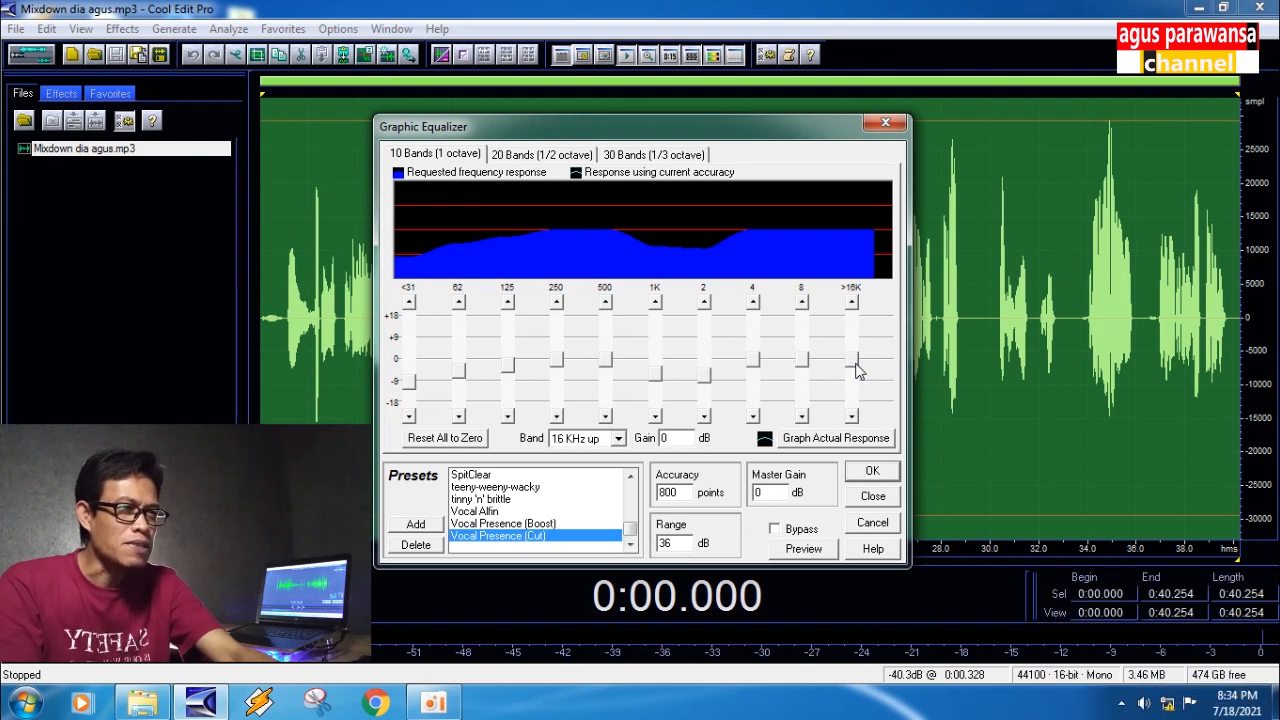
{"action": "left_click_drag", "start_coordinate": [856, 370], "coordinate": [857, 360]}
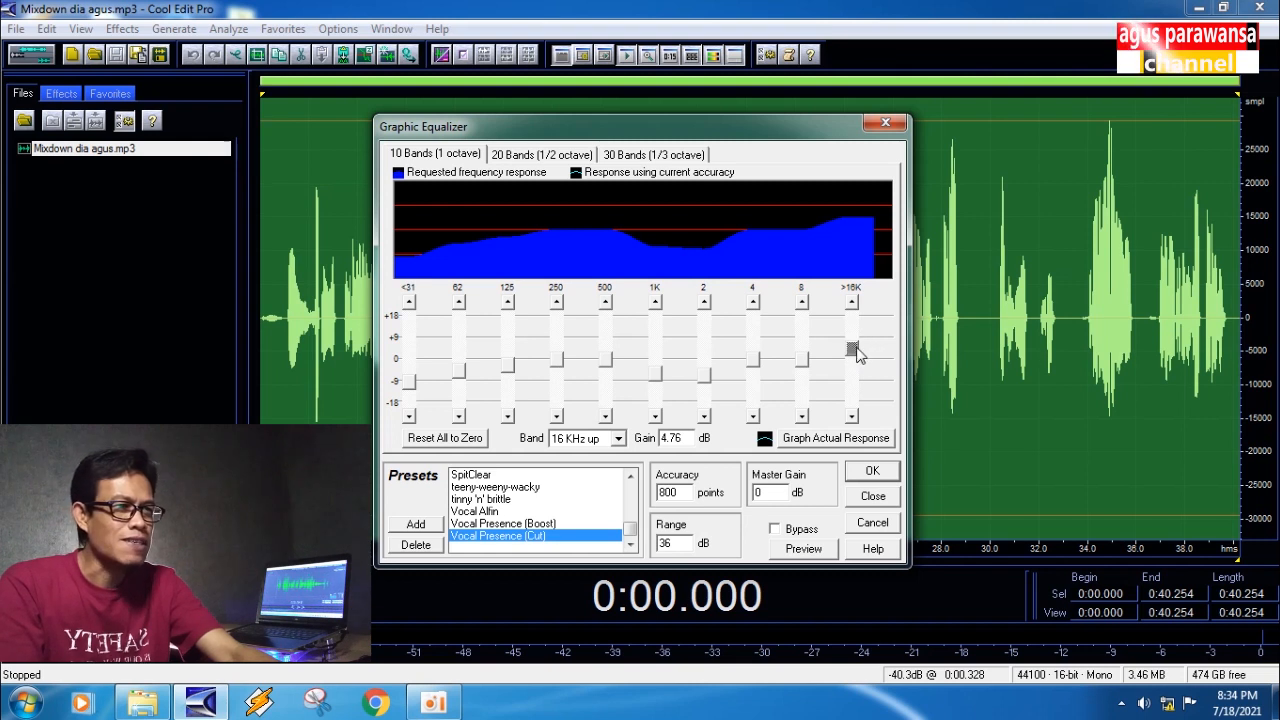
{"action": "left_click_drag", "start_coordinate": [857, 355], "coordinate": [808, 354]}
{"action": "left_click", "coordinate": [803, 549]}
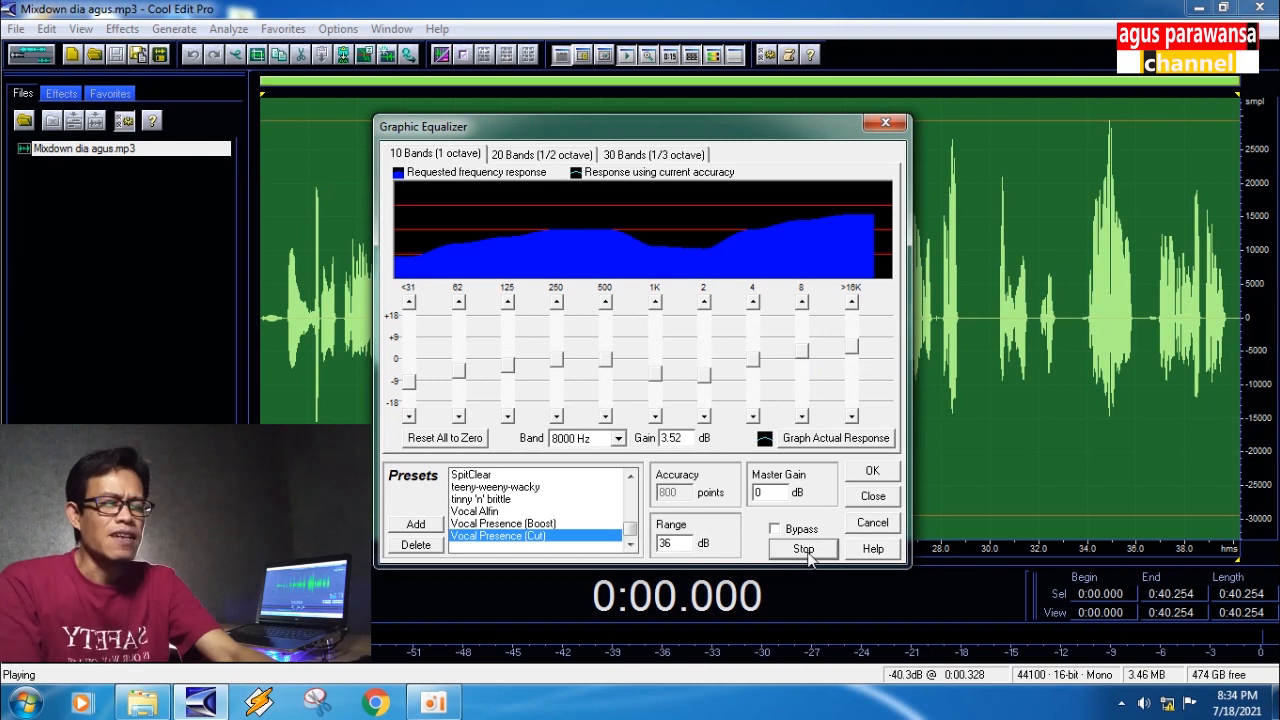
{"action": "left_click", "coordinate": [808, 553]}
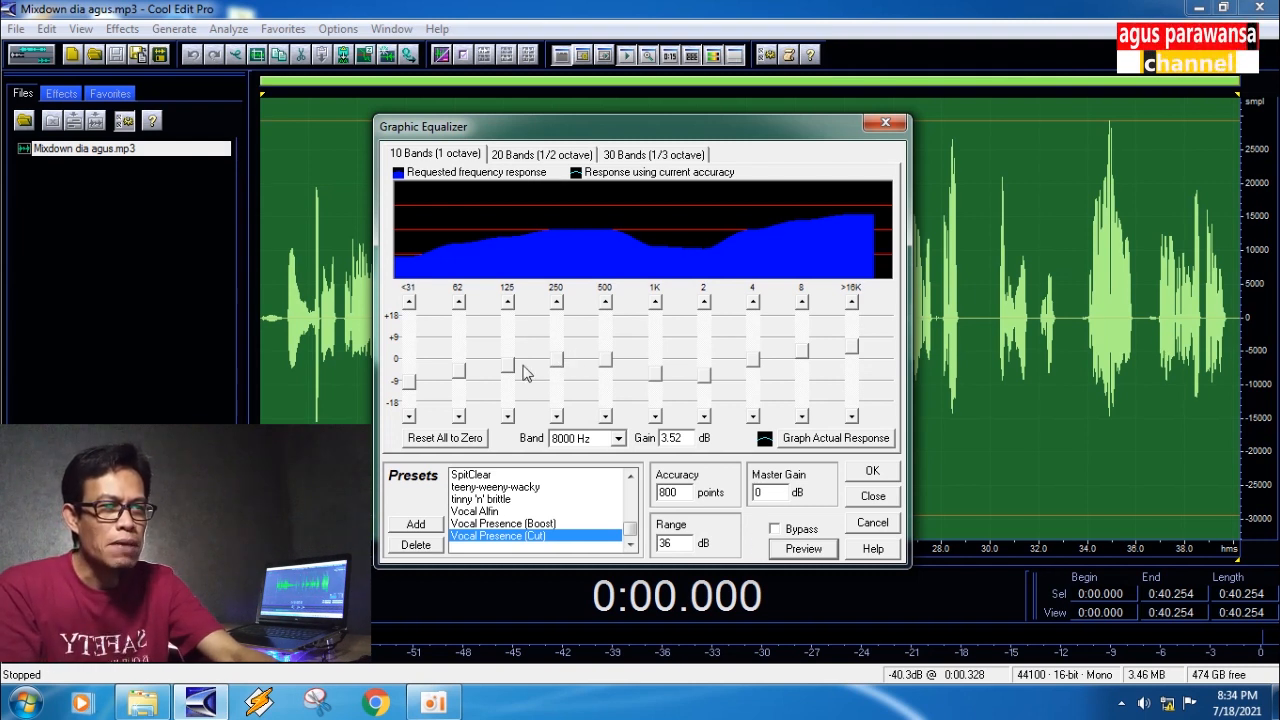
- Lower the 125 Hz and 500 Hz bands further, setting 62.5 Hz to about -8.9 dB and 250 Hz to about -5.2 dB
{"action": "left_click_drag", "start_coordinate": [558, 370], "coordinate": [462, 385]}
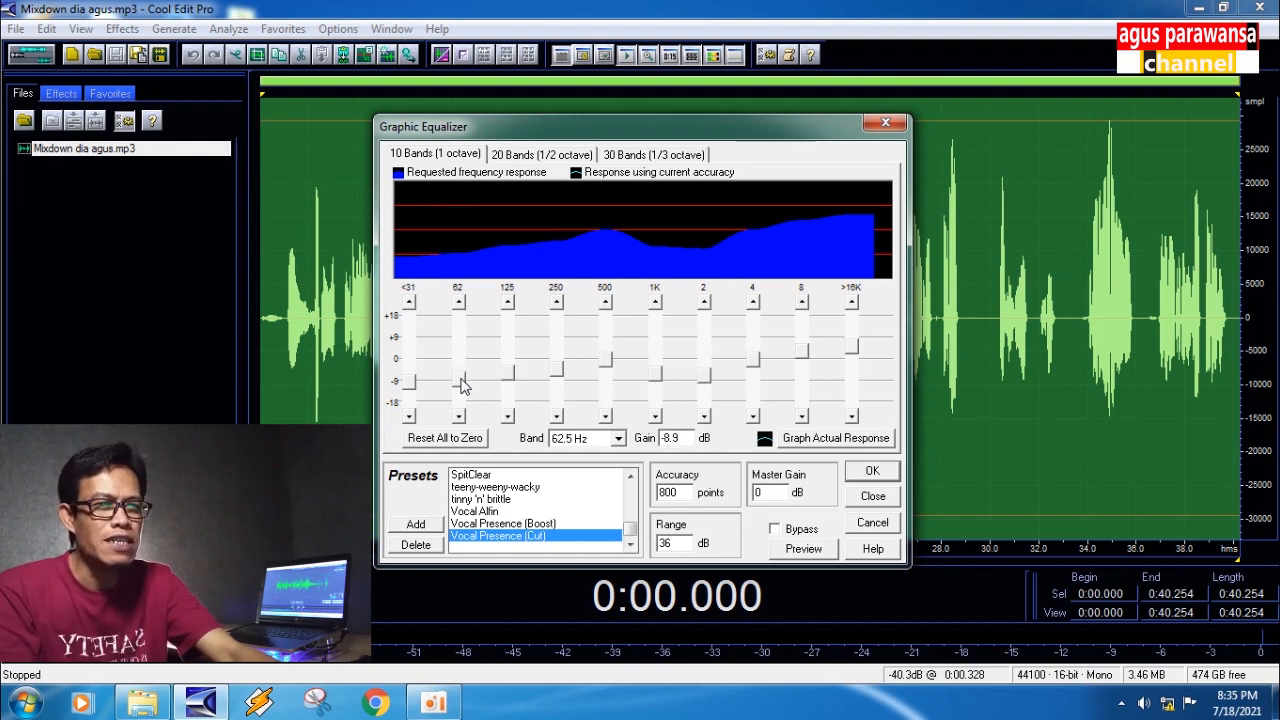
{"action": "left_click", "coordinate": [604, 373]}
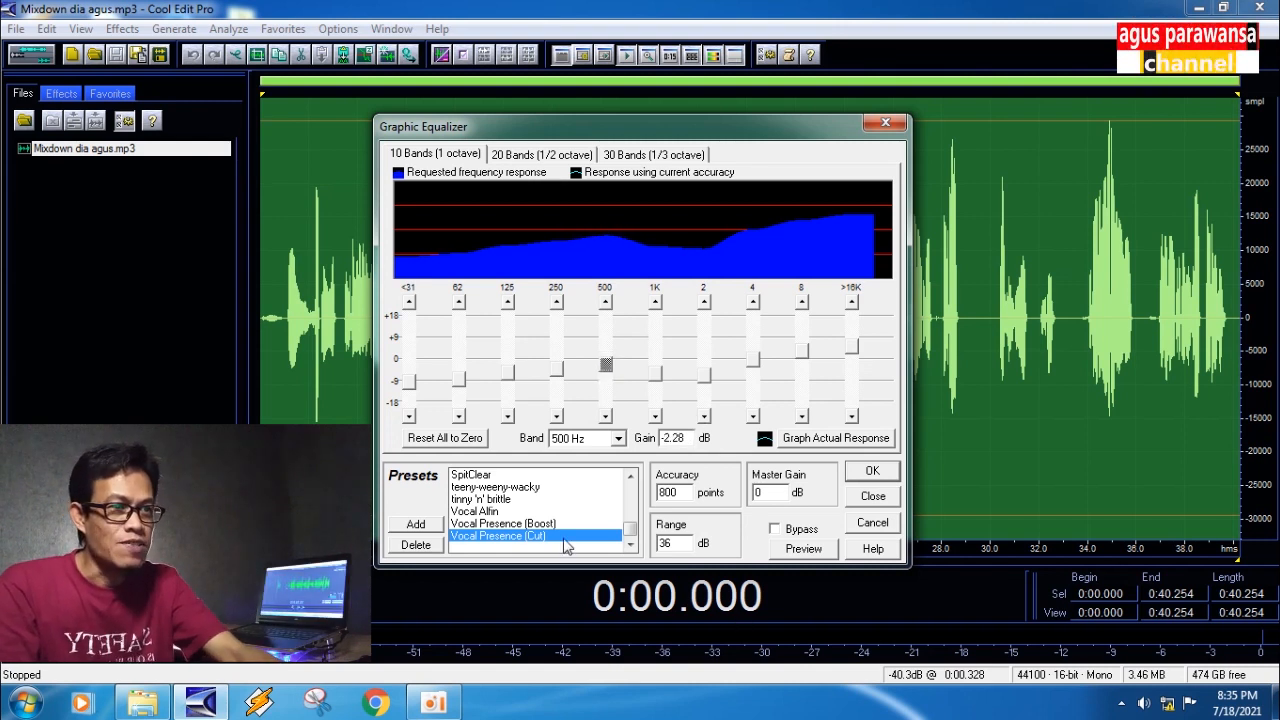
{"action": "left_click_drag", "start_coordinate": [604, 370], "coordinate": [561, 377]}
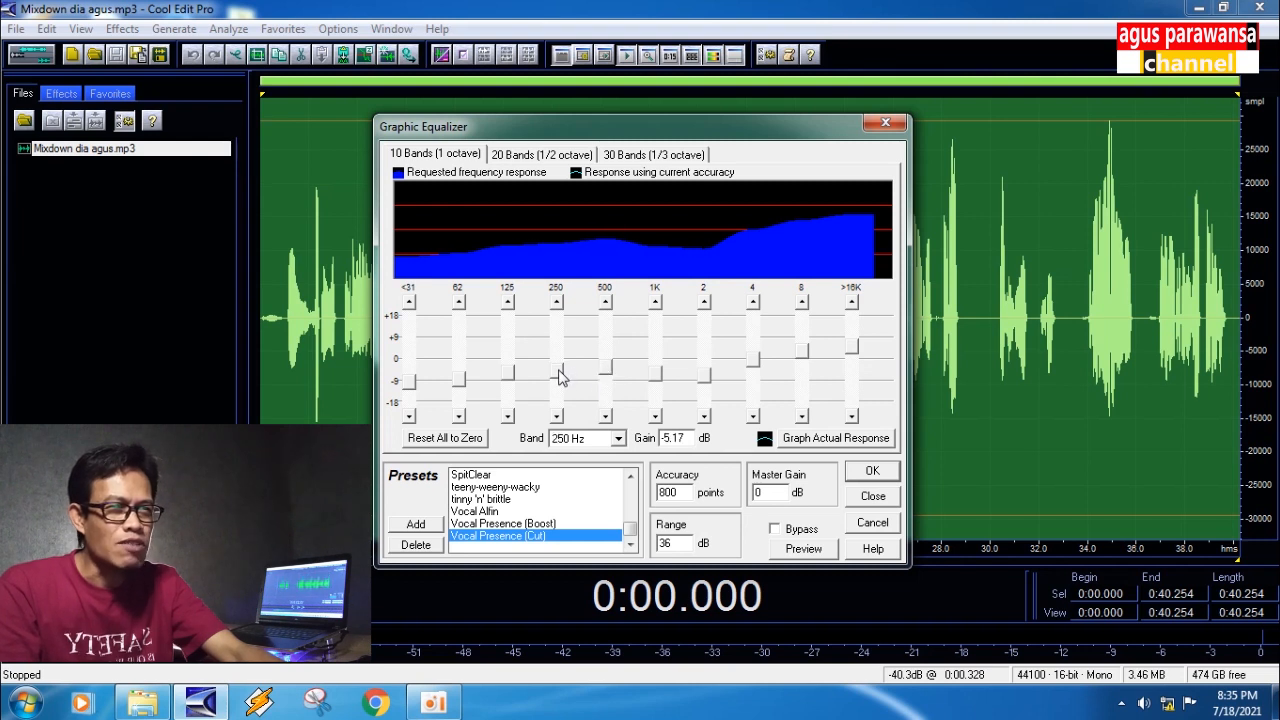
- Preview the adjusted equalizer curve and apply it to the whole recording
{"action": "left_click", "coordinate": [804, 549]}
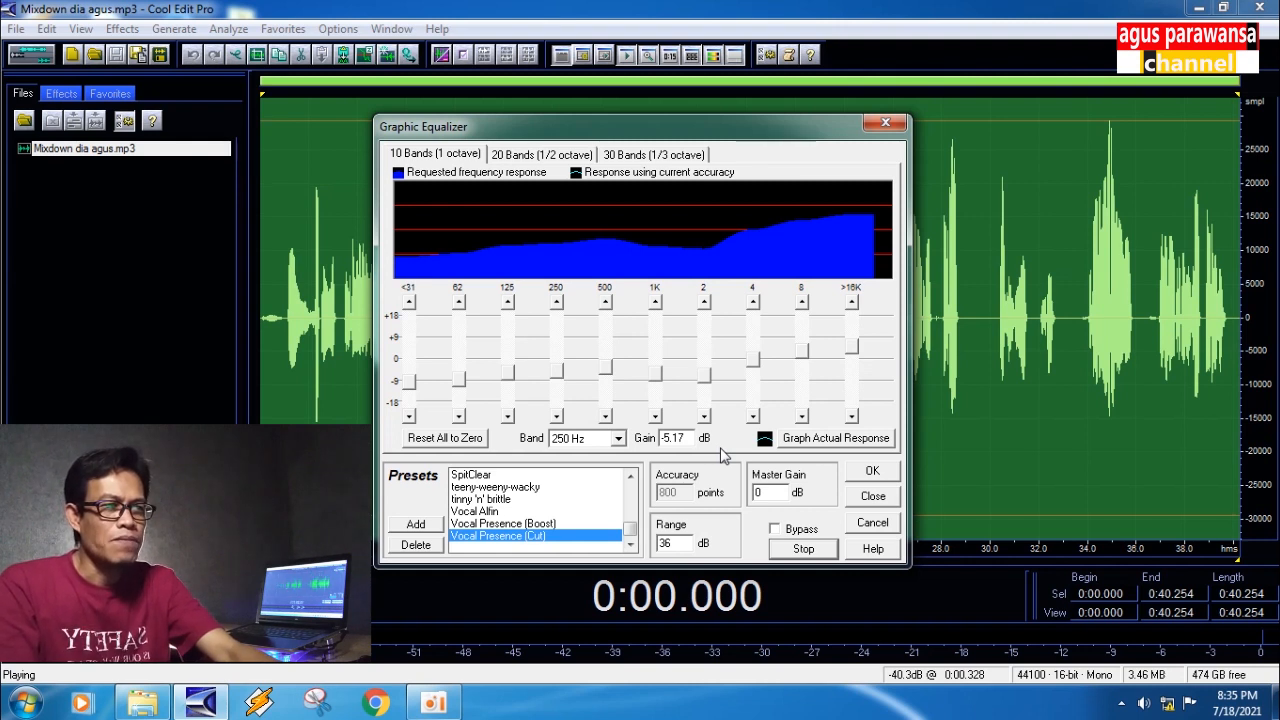
{"action": "left_click", "coordinate": [793, 552]}
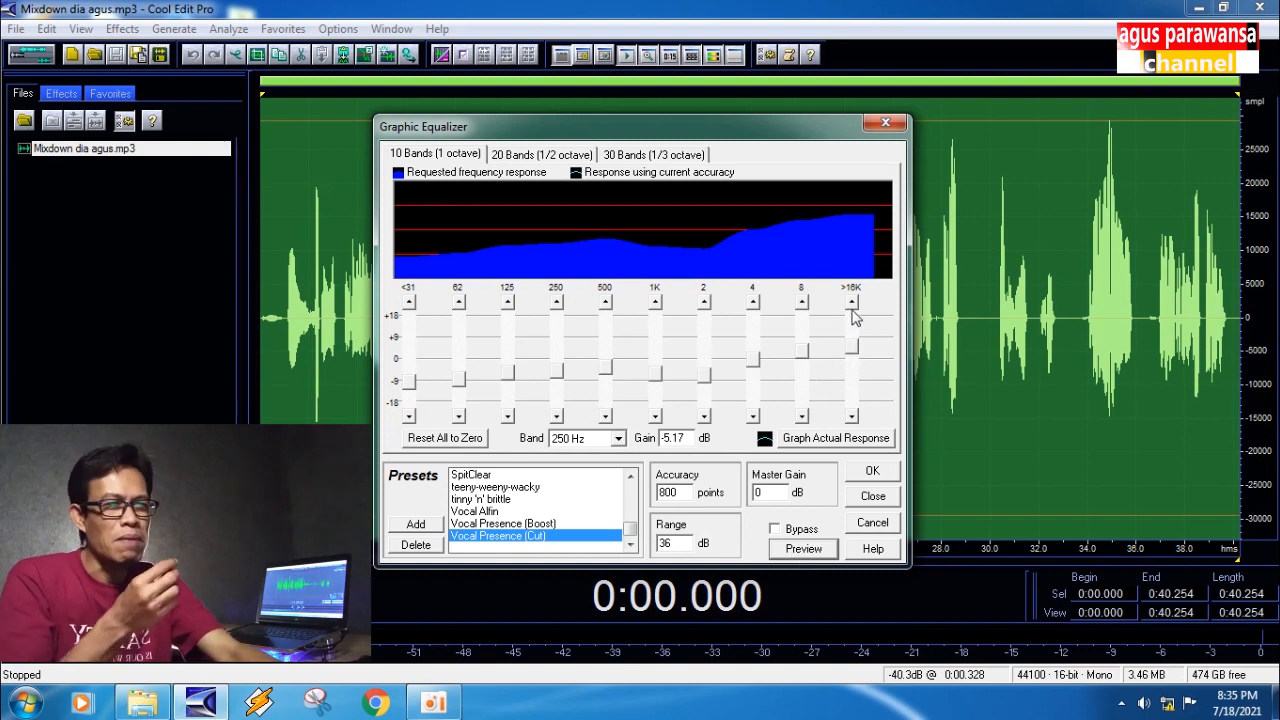
{"action": "left_click", "coordinate": [873, 471]}
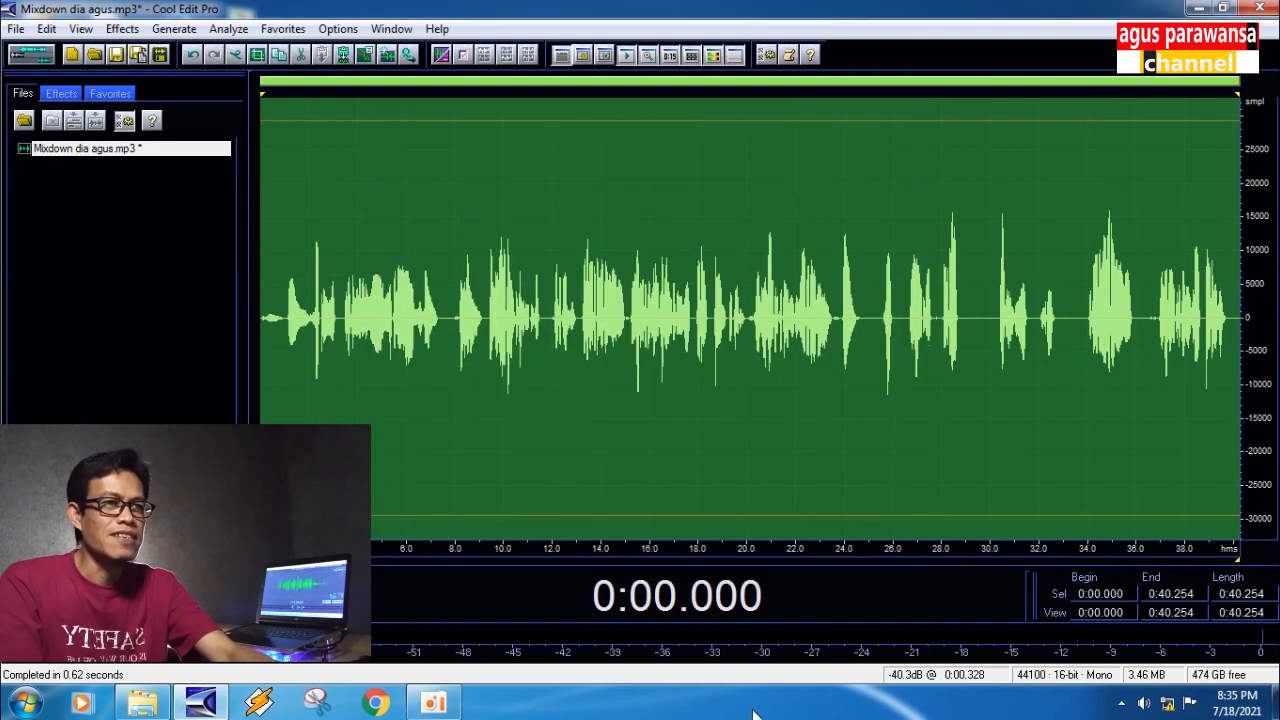
- Place the cursor near the start of the equalized recording and normalize the whole track to 90%
{"action": "left_click", "coordinate": [389, 275]}
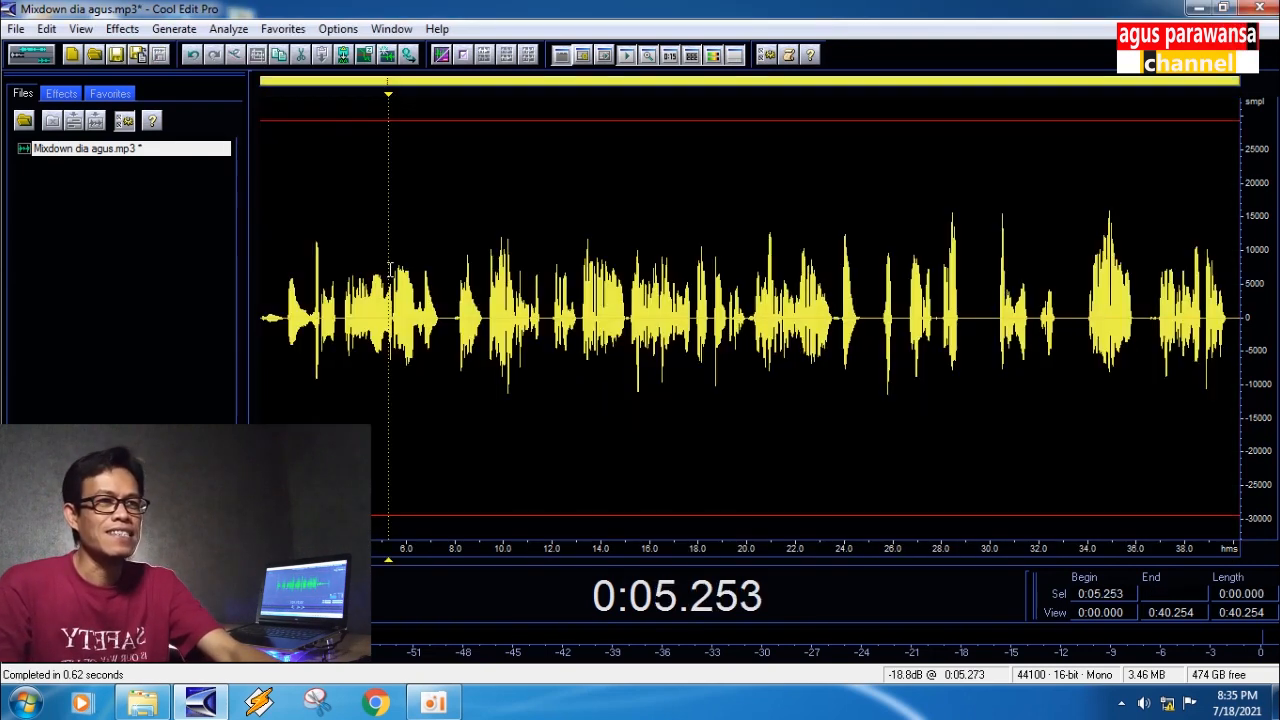
{"action": "left_click", "coordinate": [283, 270]}
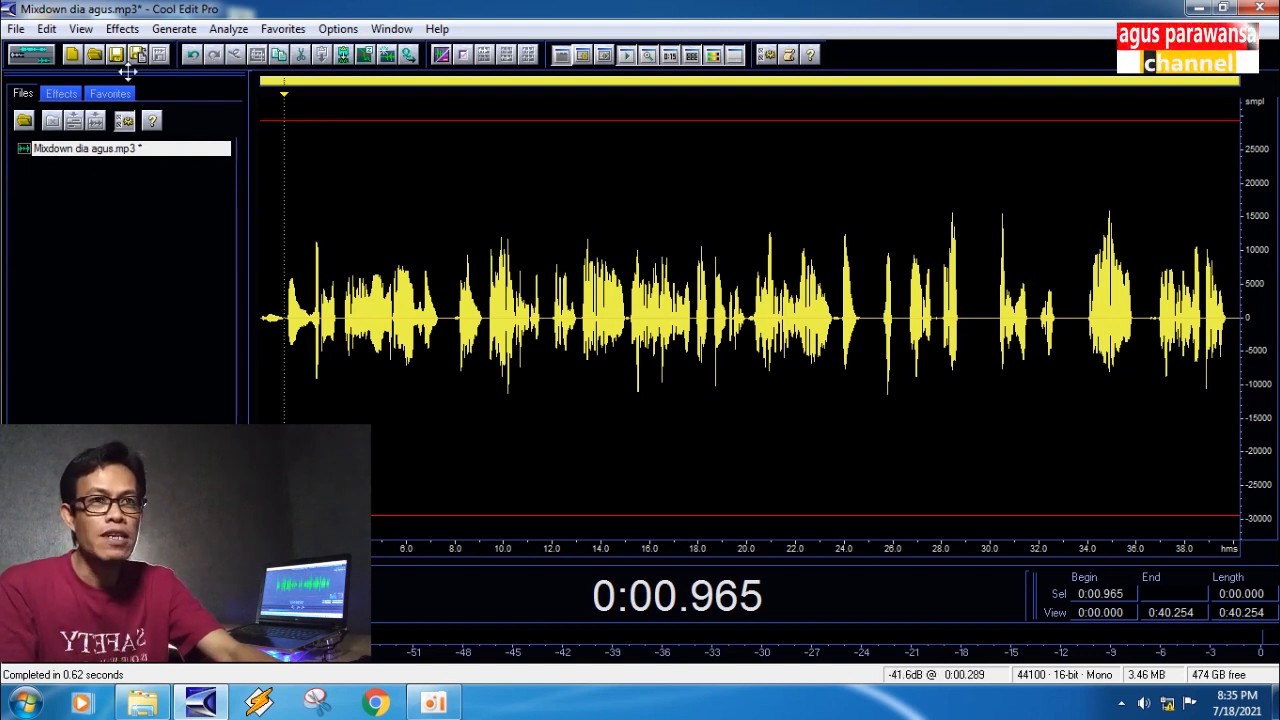
{"action": "left_click", "coordinate": [122, 28]}
{"action": "mouse_move", "coordinate": [172, 122]}
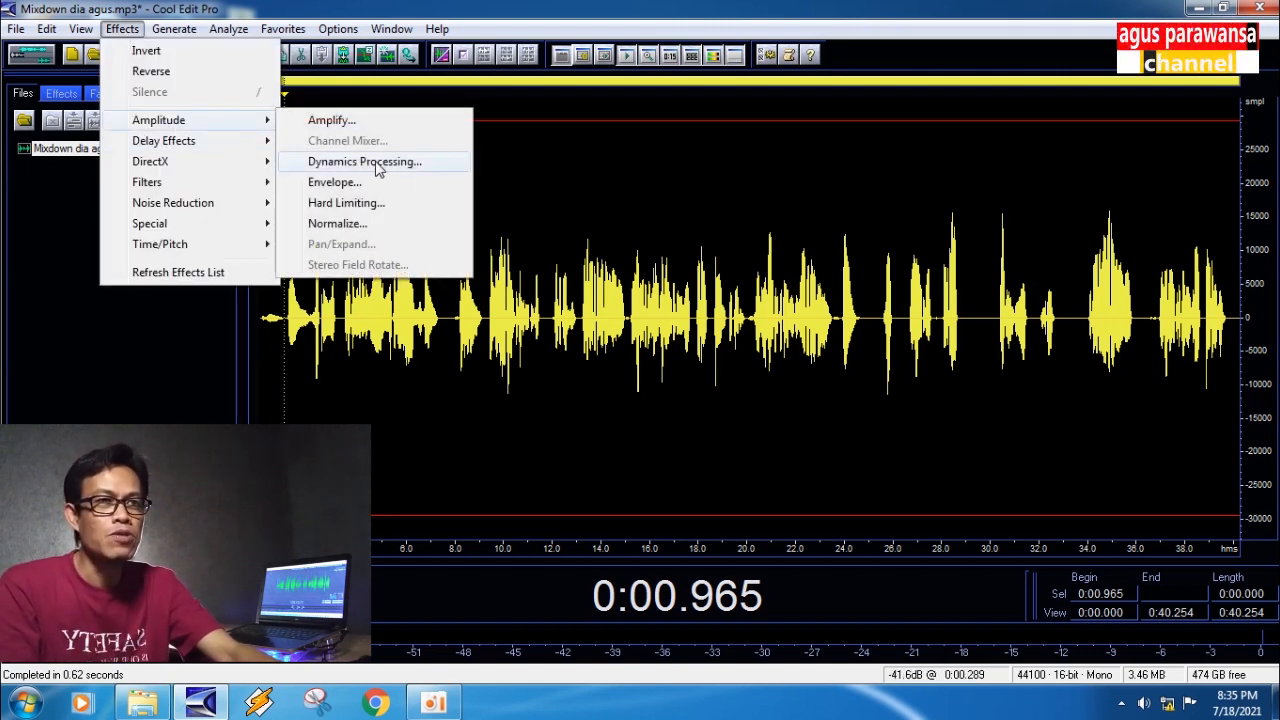
{"action": "left_click", "coordinate": [377, 224]}
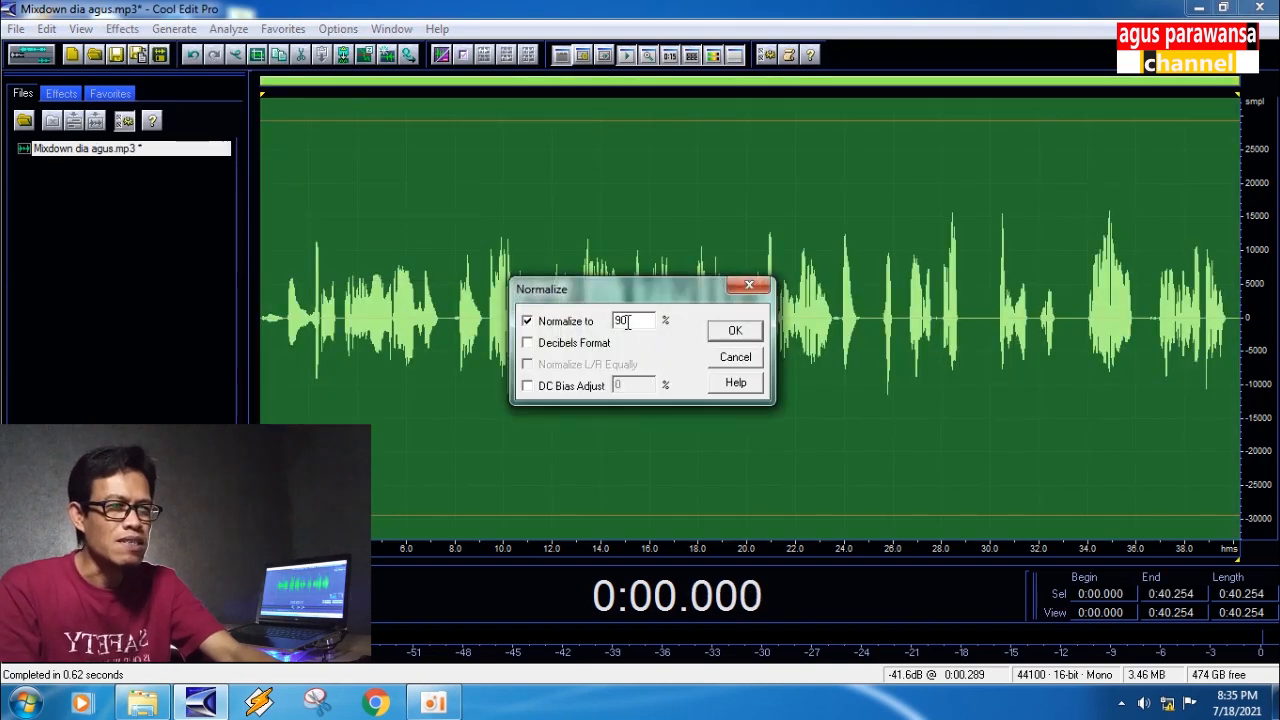
{"action": "left_click", "coordinate": [734, 331]}
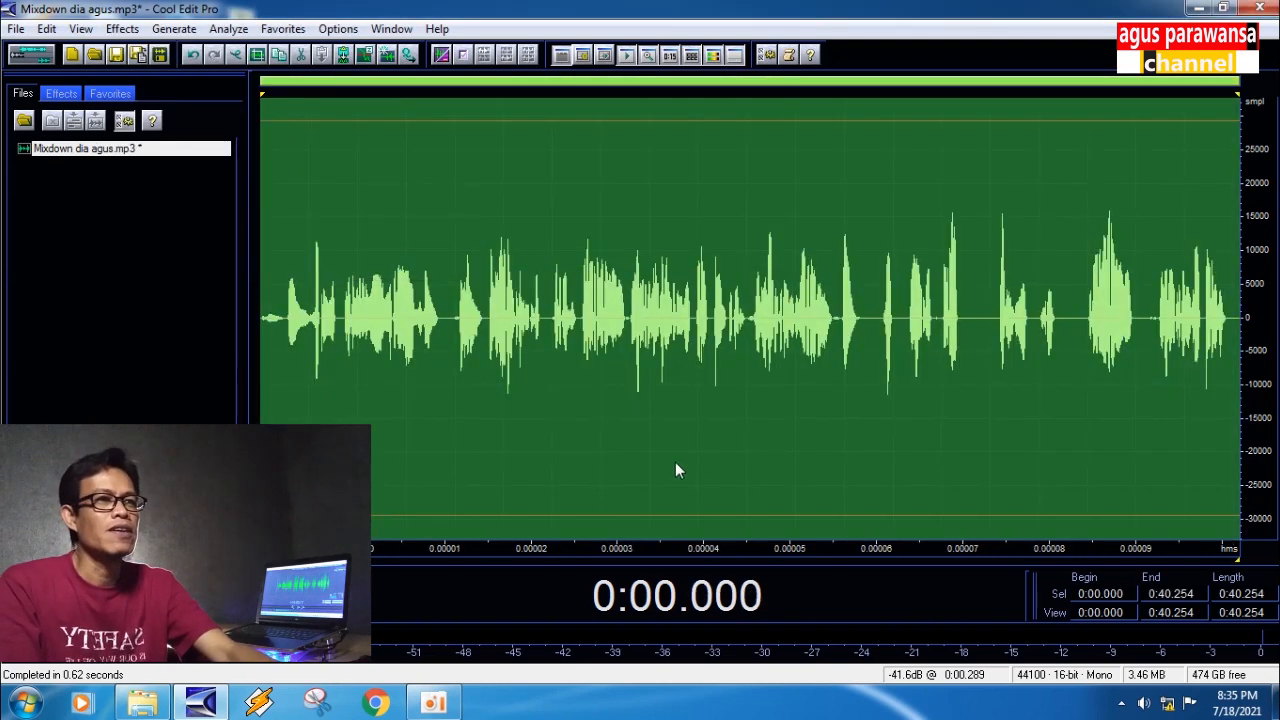
- Set the cursor to about 0:00.849, play the normalized recording from there, and stop playback
{"action": "left_click", "coordinate": [284, 207]}
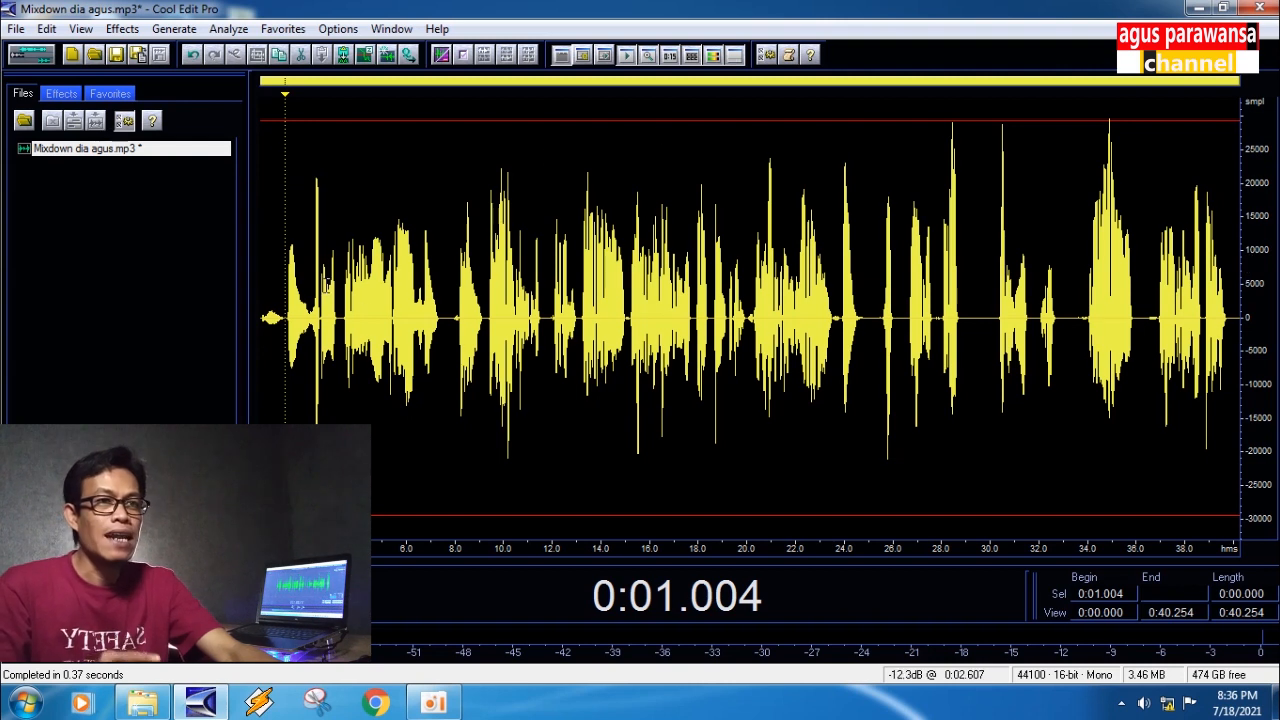
{"action": "left_click", "coordinate": [283, 258]}
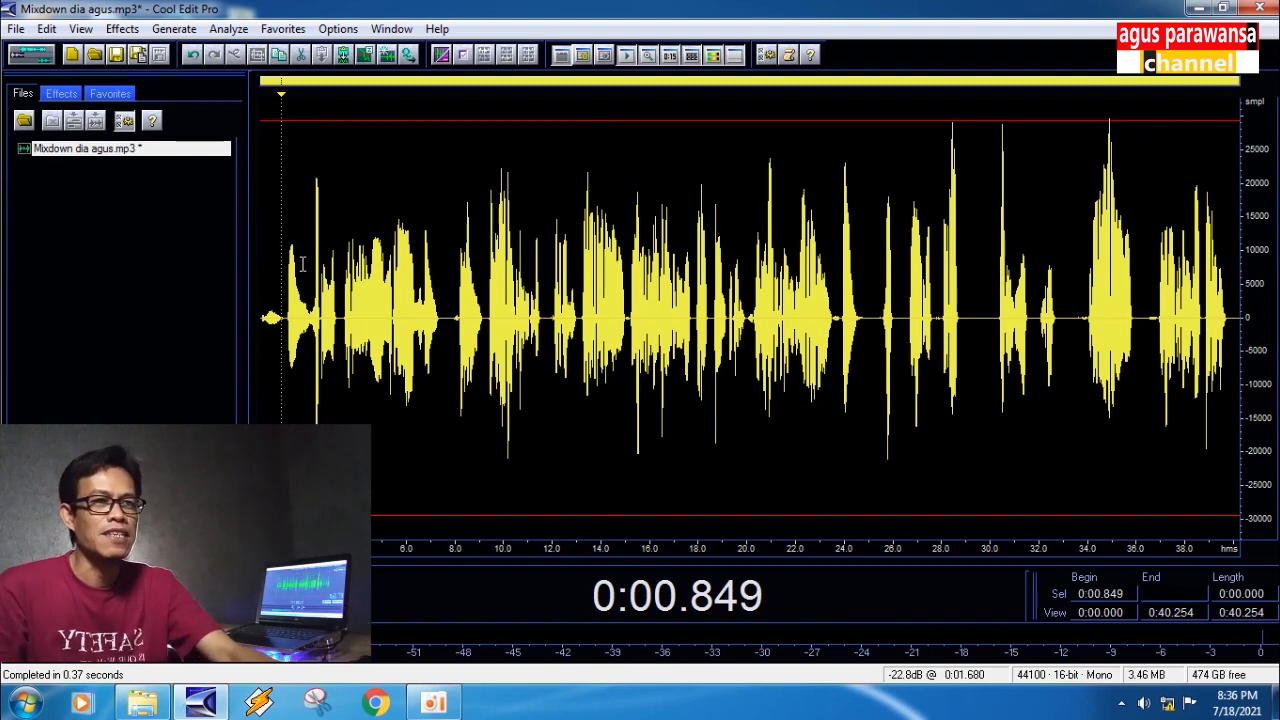
{"action": "key", "text": "space"}
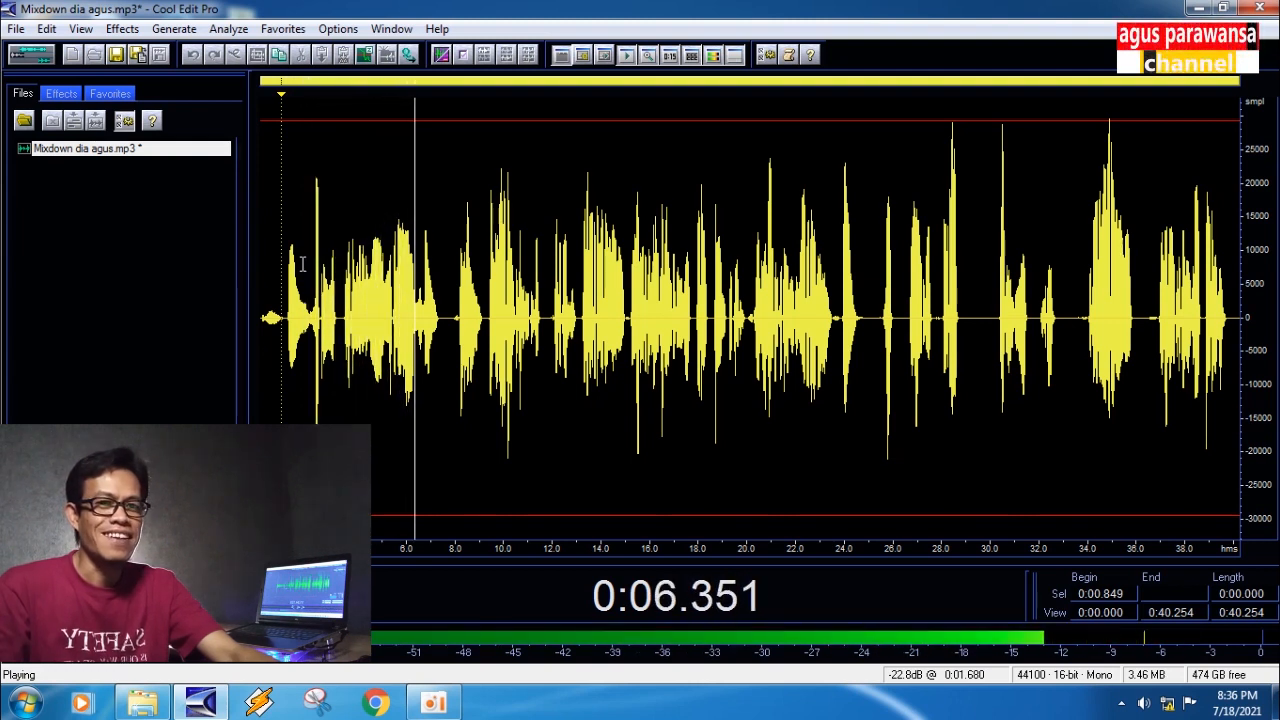
{"action": "key", "text": "space"}
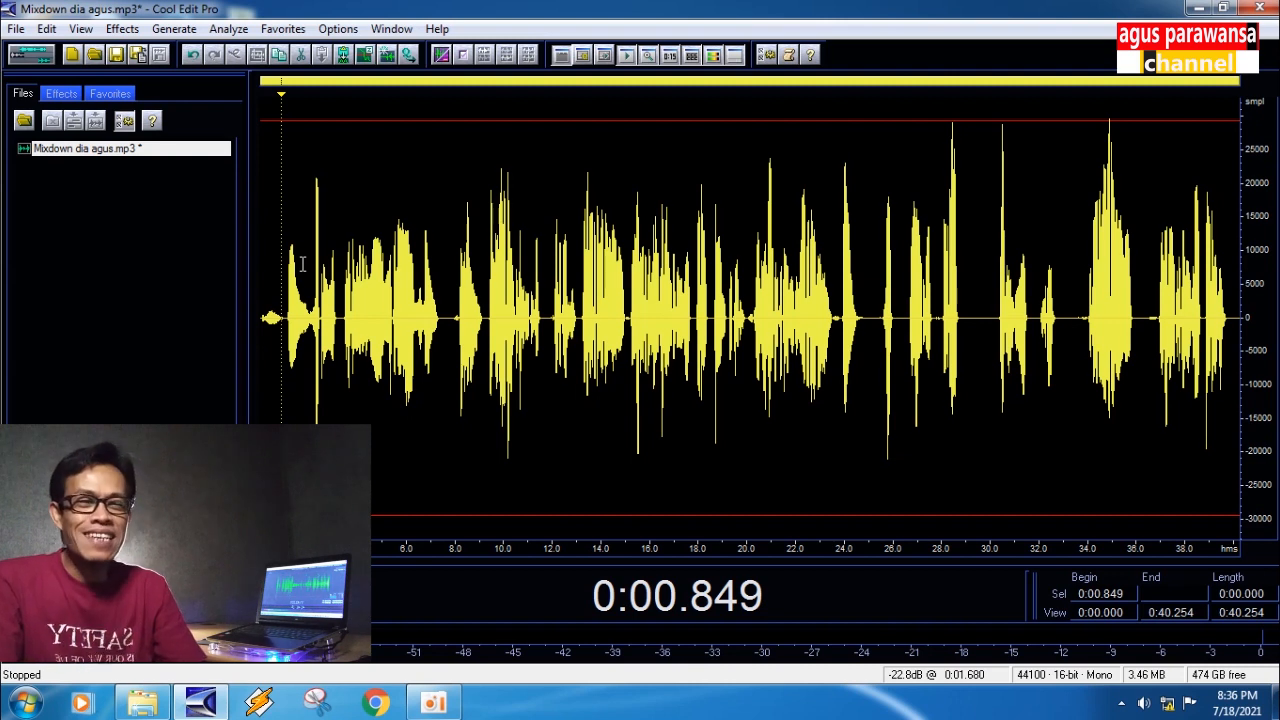